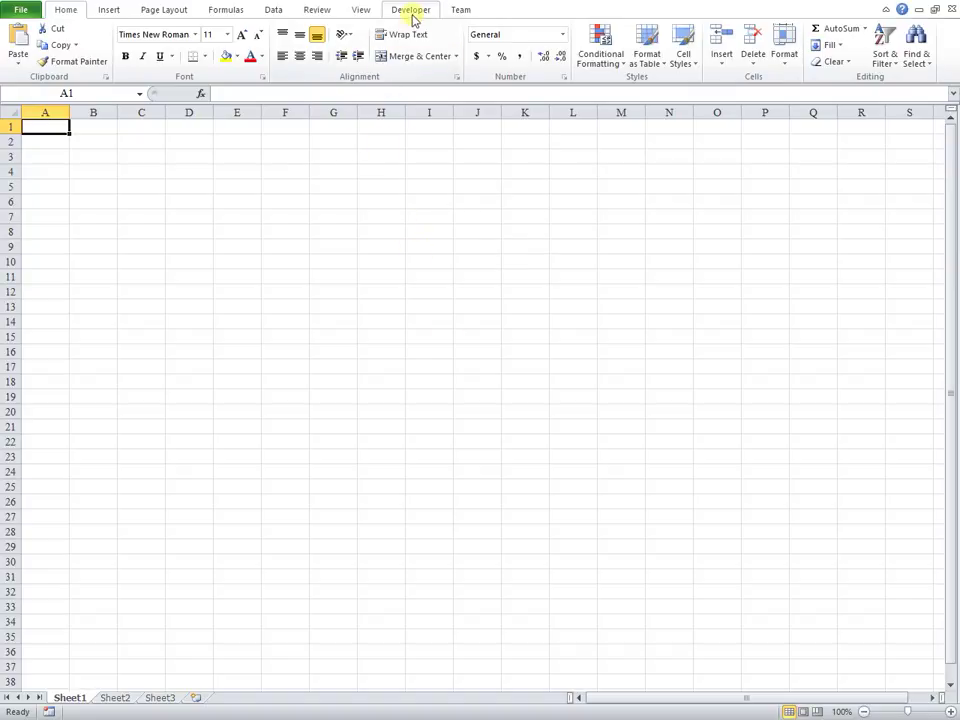
Draw an ActiveX toggle button from the Developer controls across cells A2 to D4.
click(412, 12)
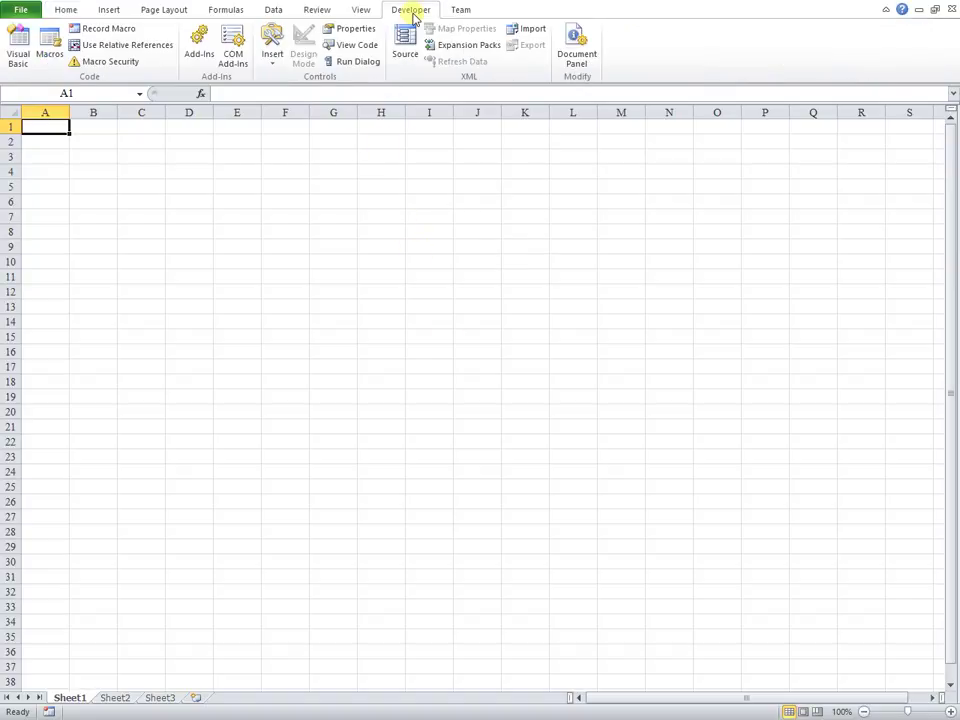
click(273, 68)
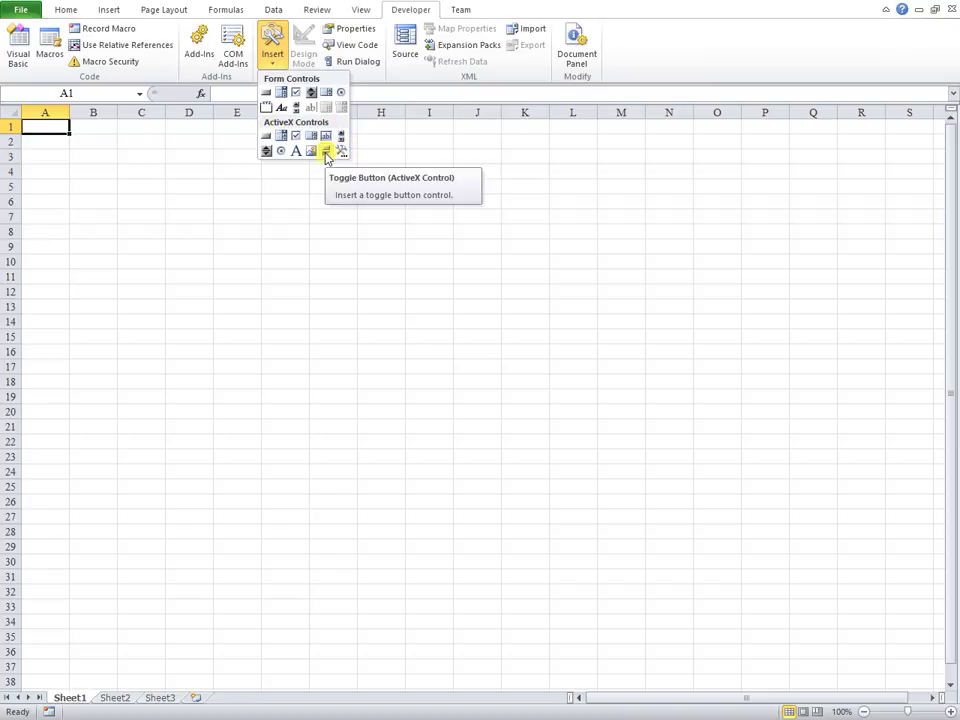
click(326, 151)
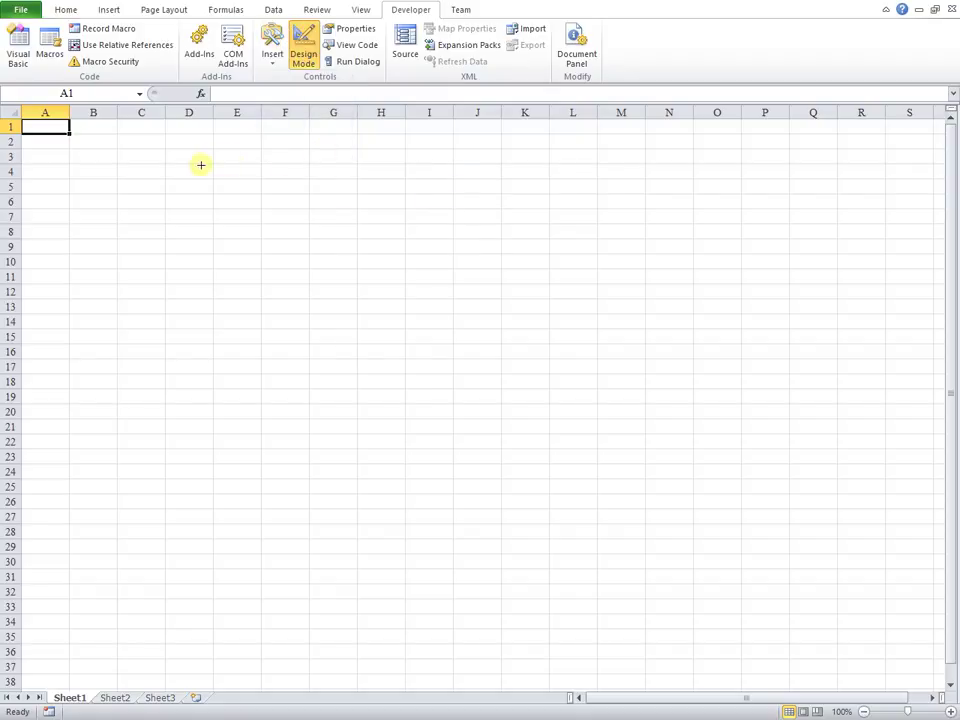
drag(38, 137, 211, 174)
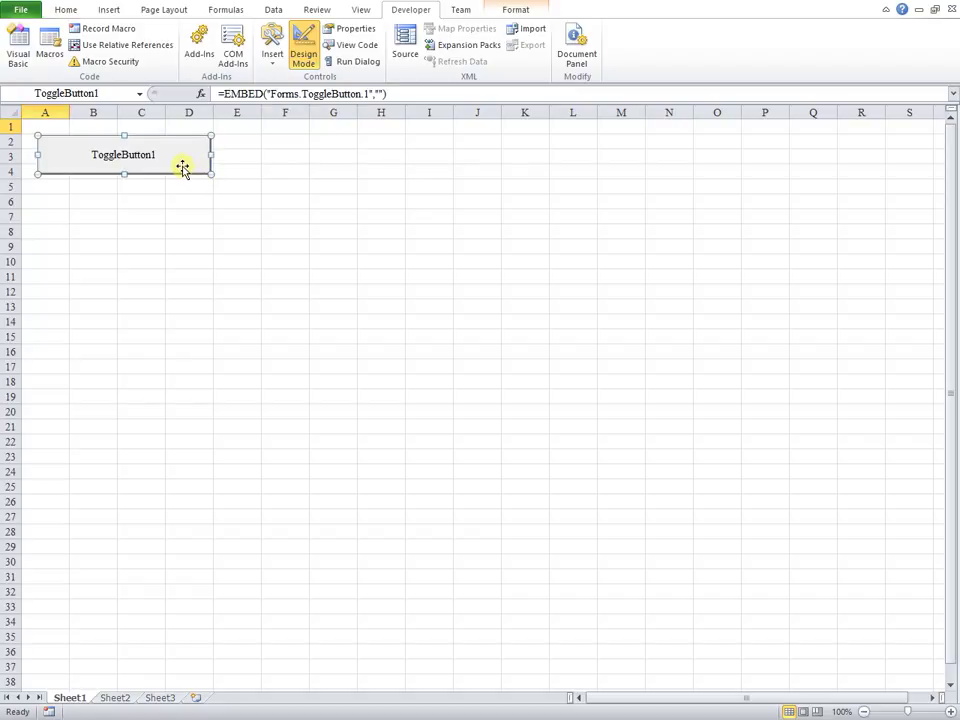
Set ToggleButton1's format to 'Don't move or size with cells' and turn off Print object.
right_click(182, 166)
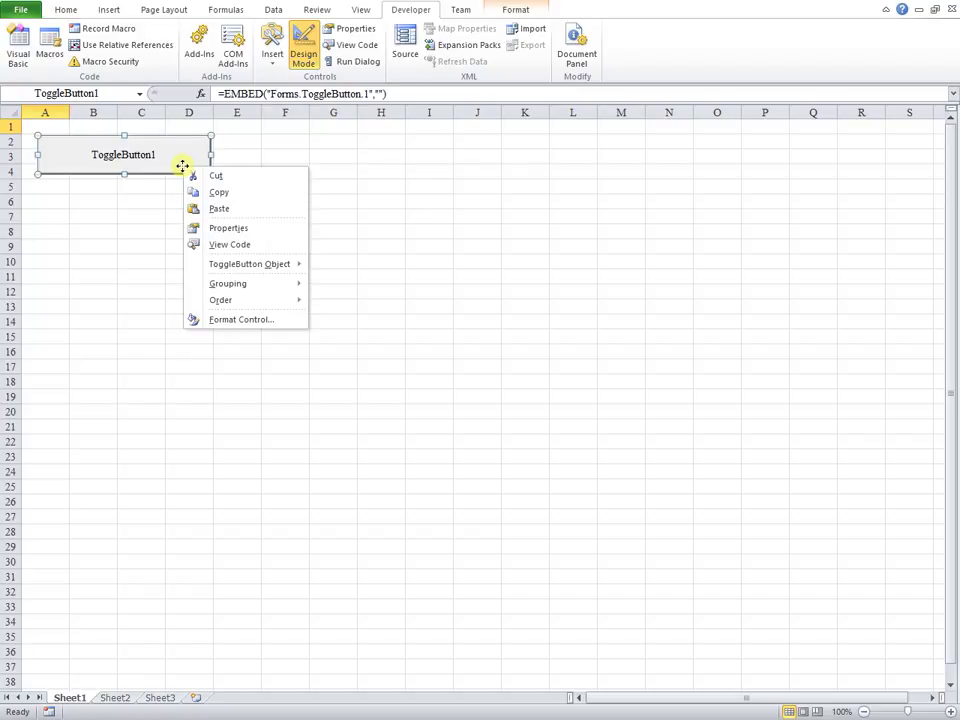
click(276, 320)
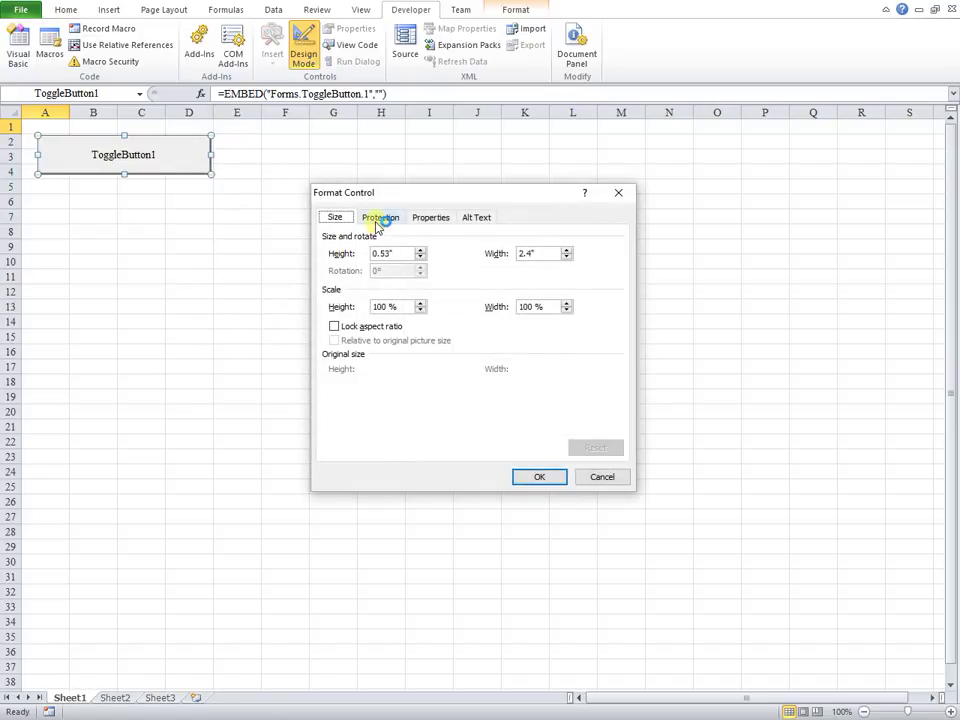
click(388, 220)
click(437, 220)
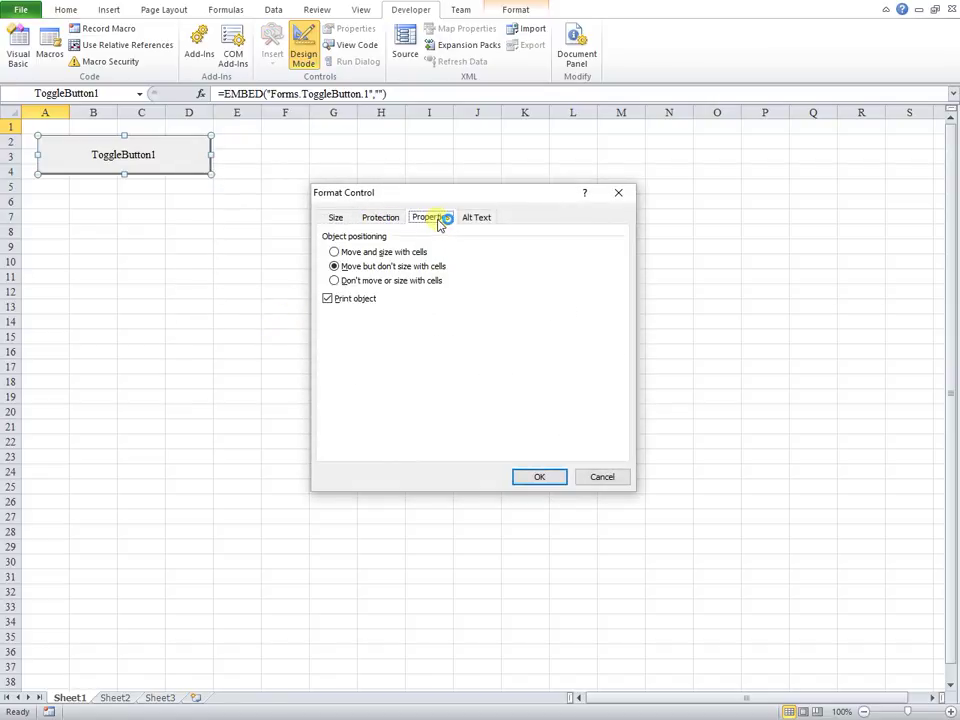
click(334, 280)
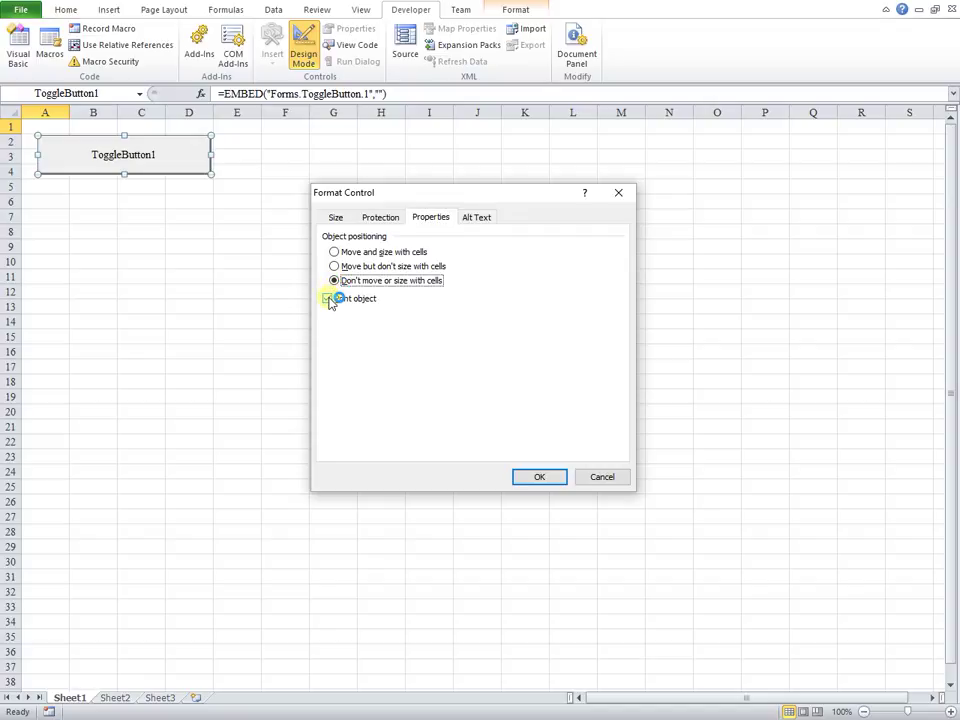
click(328, 299)
click(540, 478)
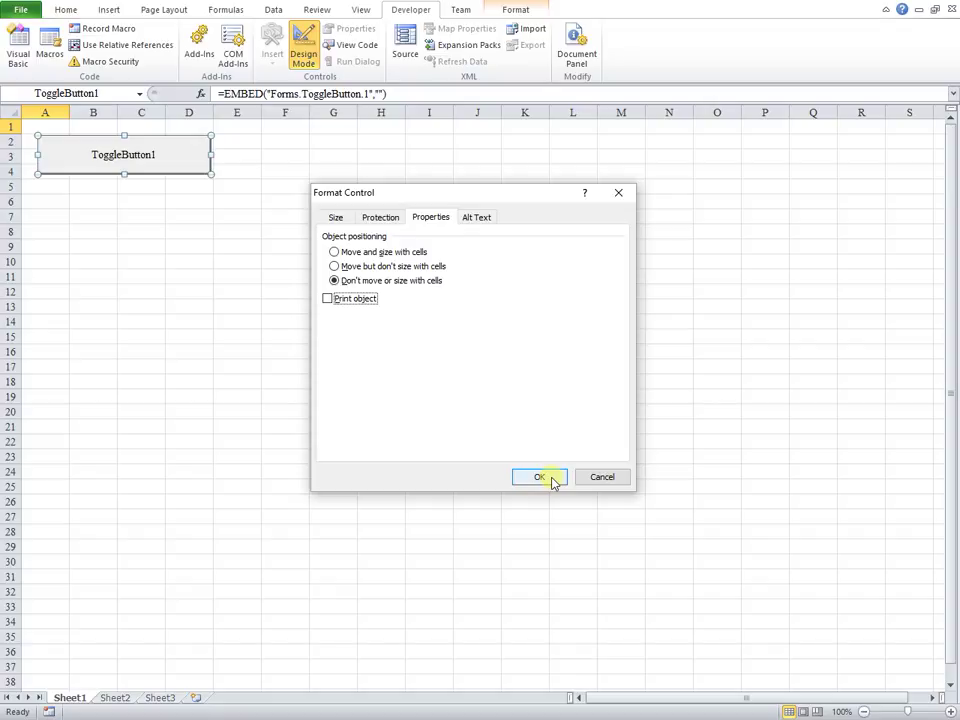
click(552, 480)
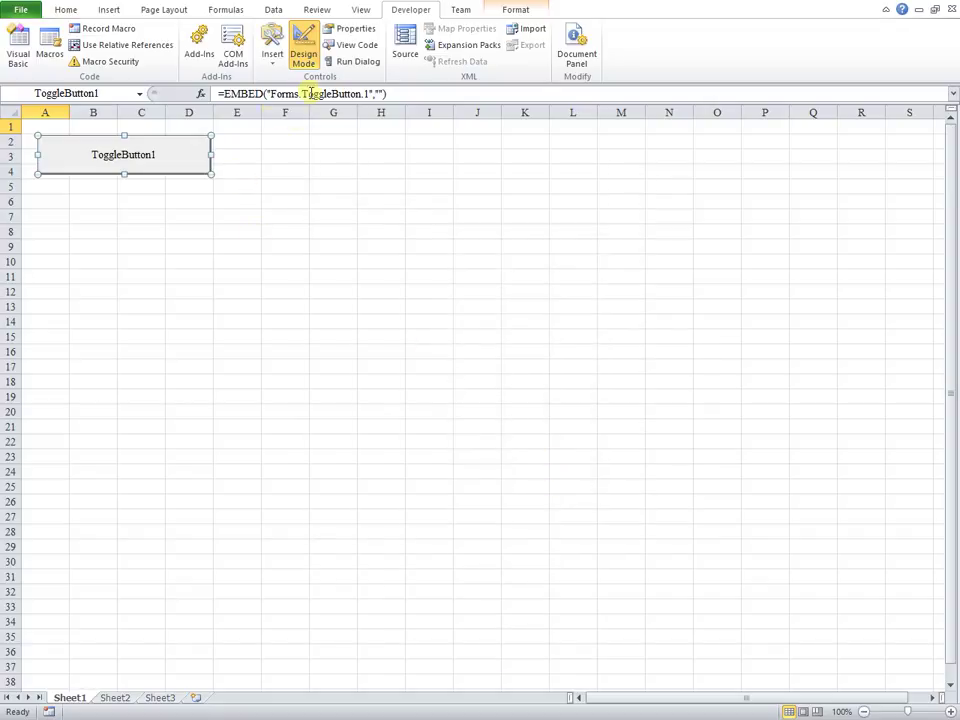
Change the toggle button's caption to 'Hide / Show Gridlines' in its Properties.
click(343, 30)
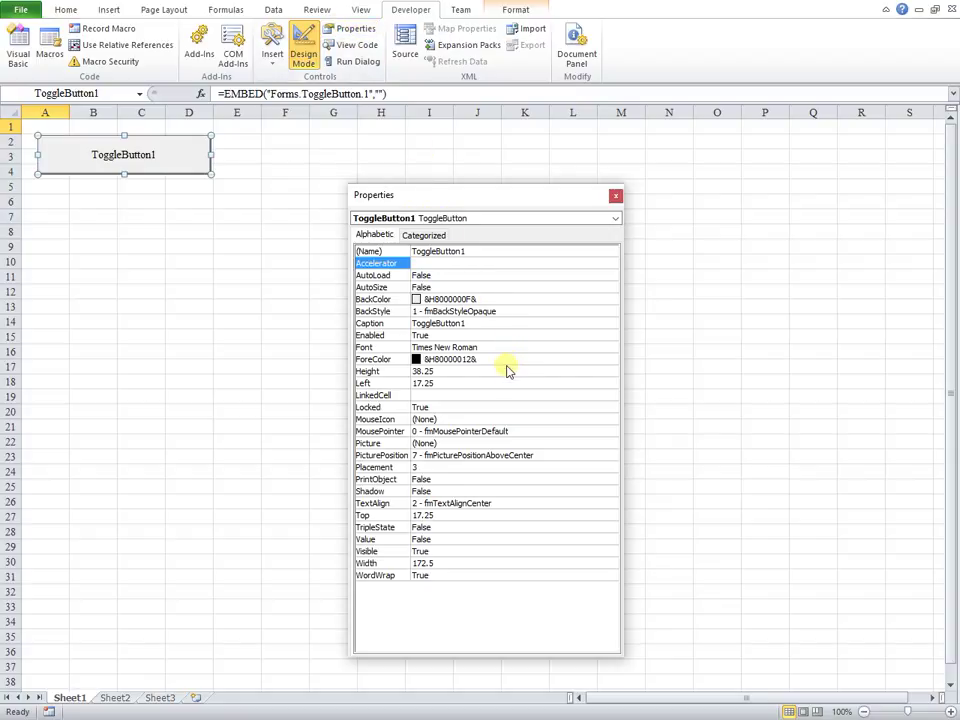
click(486, 322)
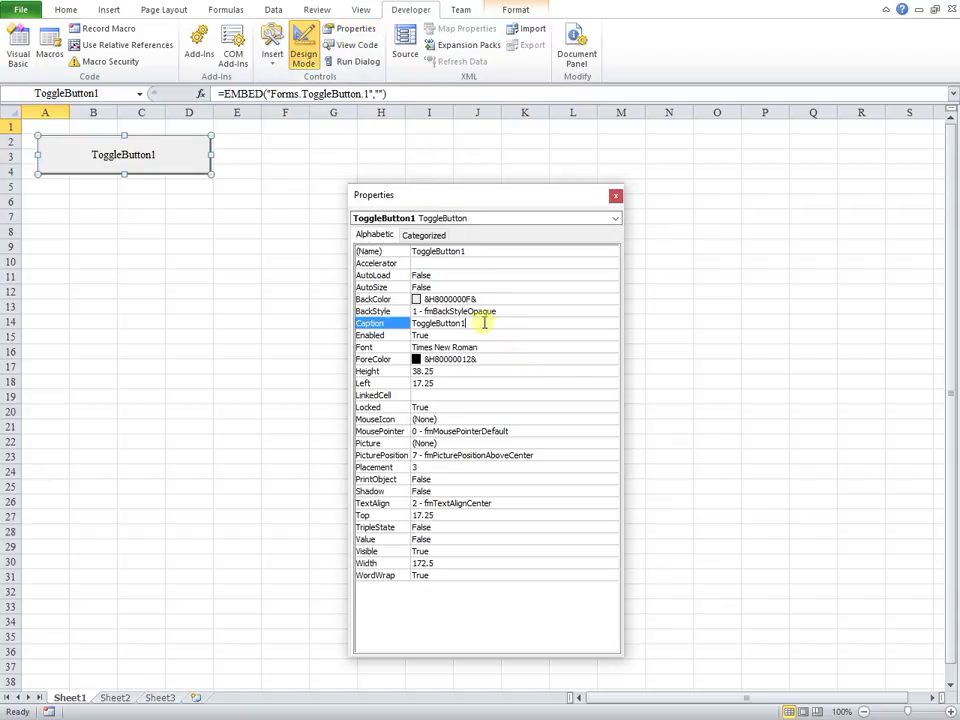
drag(484, 322, 399, 314)
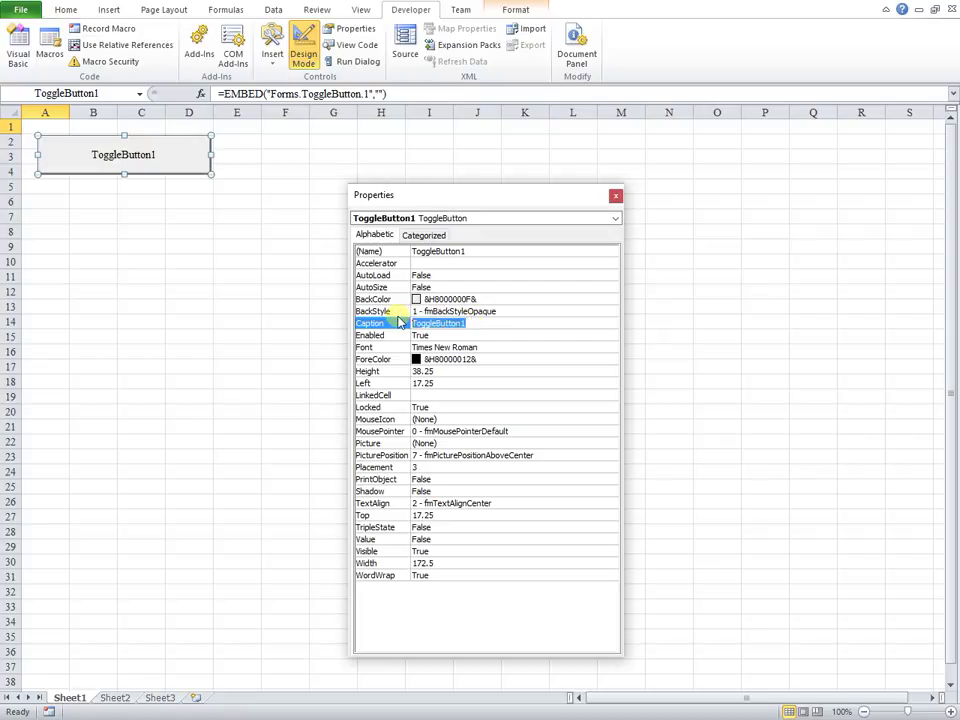
text(H)
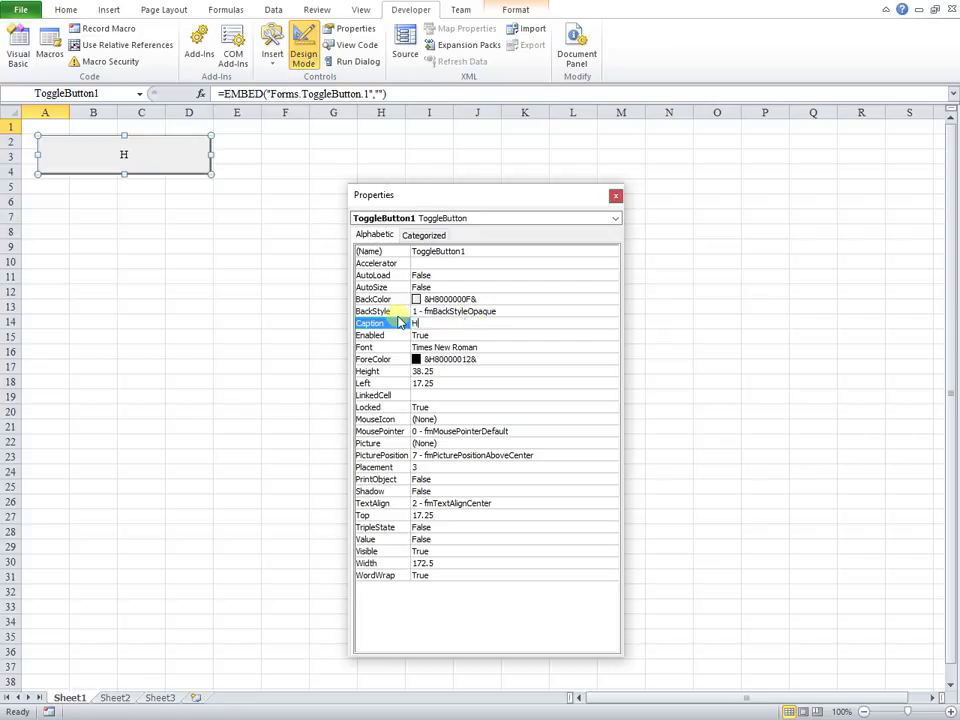
text(ide)
text( / )
text(Sho)
text(w)
text( Gri)
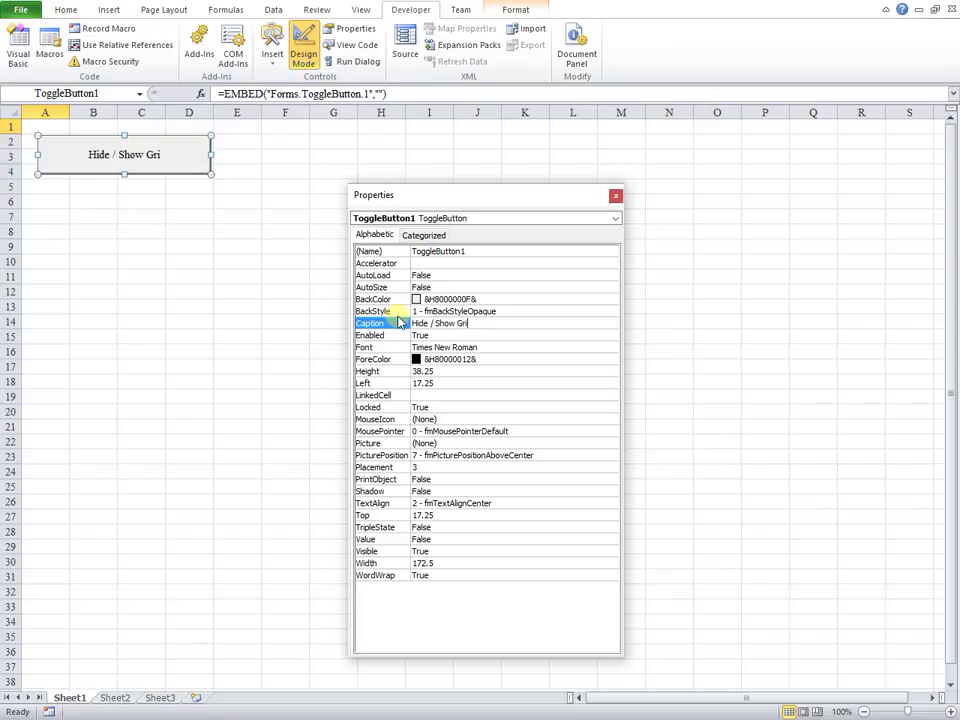
text(dl)
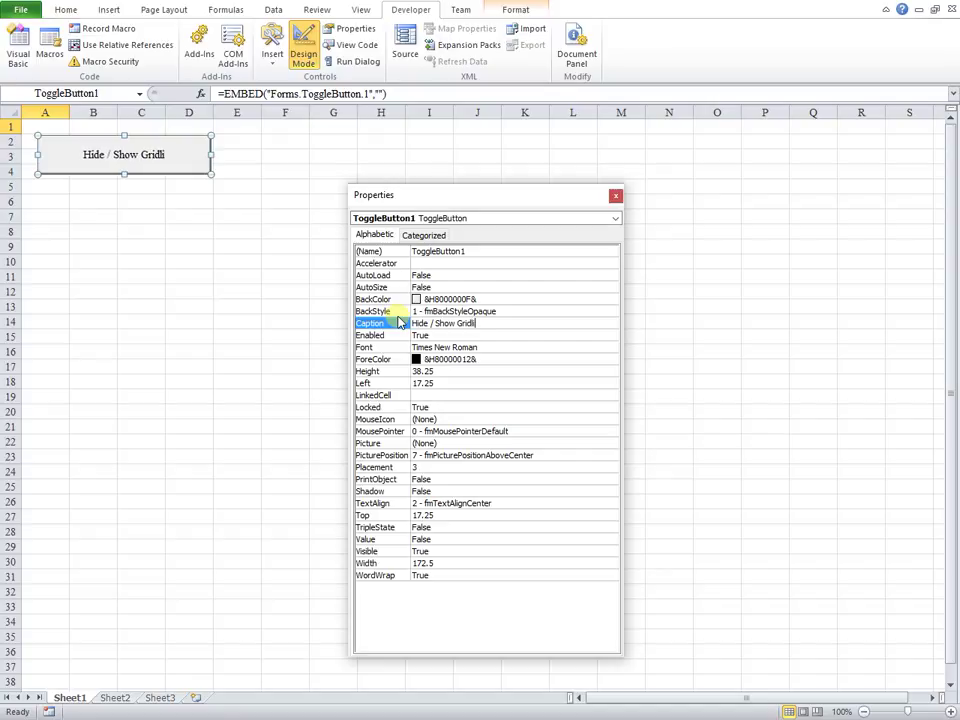
text(ines)
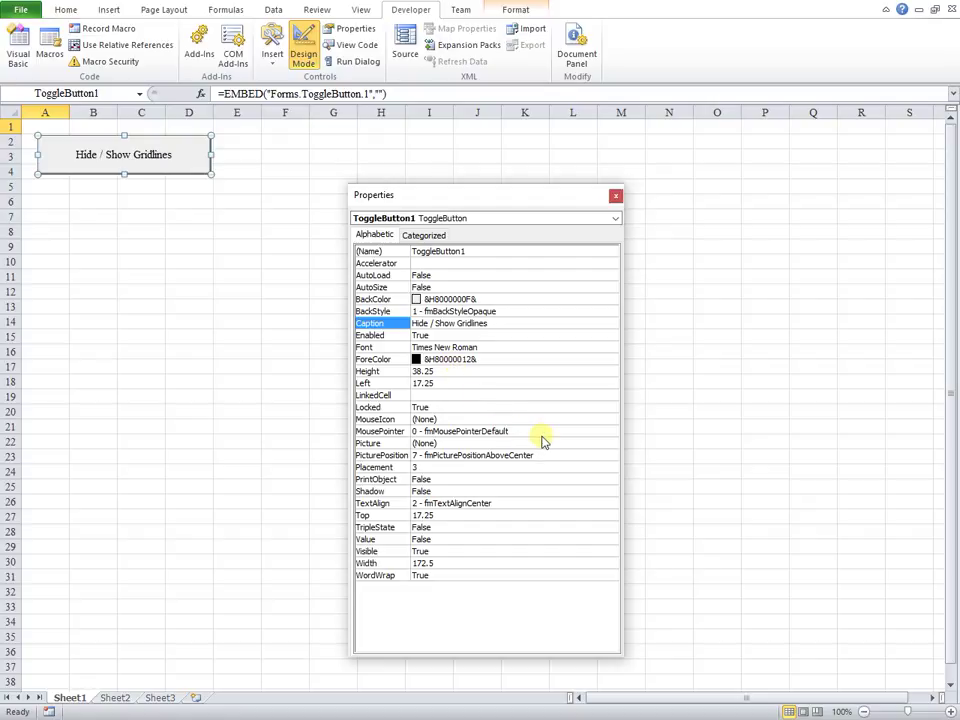
Set the button's Shadow to True and narrow it to end at column C.
click(585, 493)
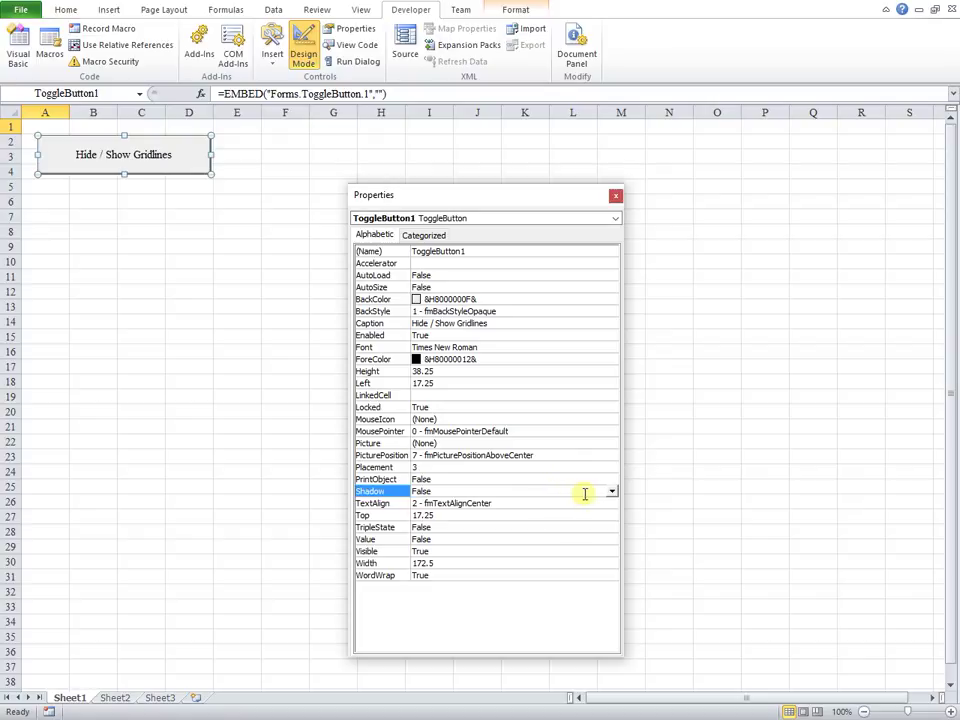
click(611, 491)
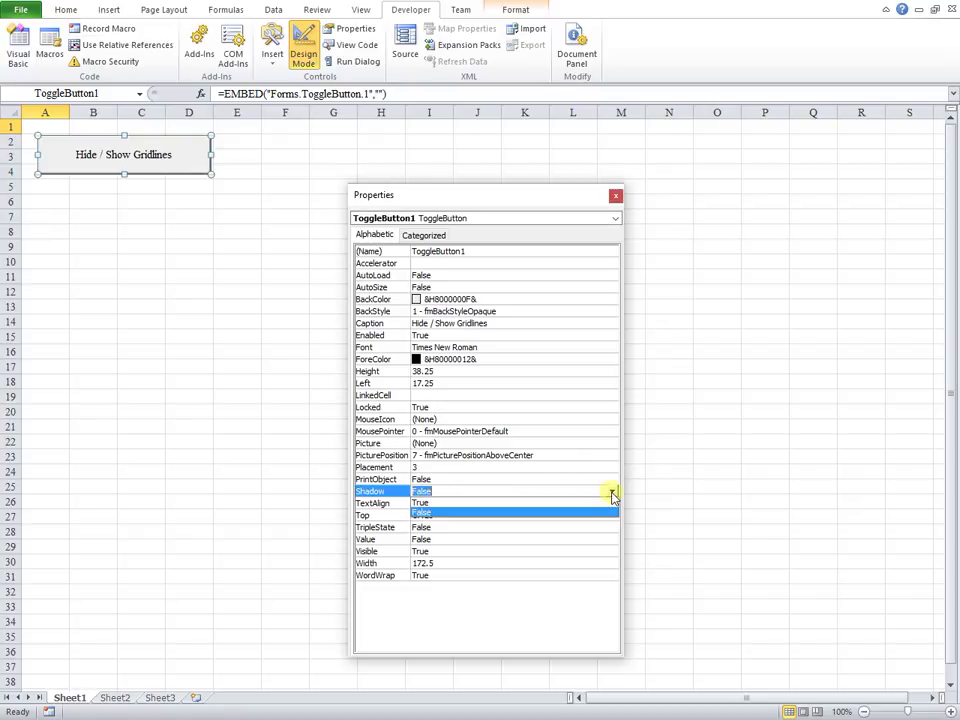
click(428, 503)
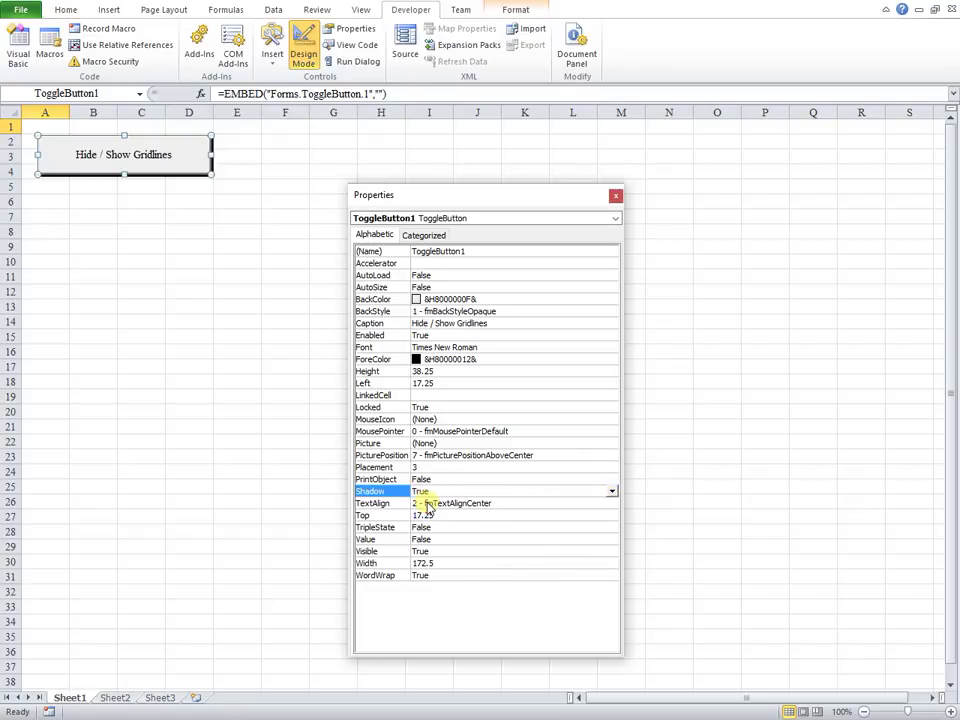
click(615, 196)
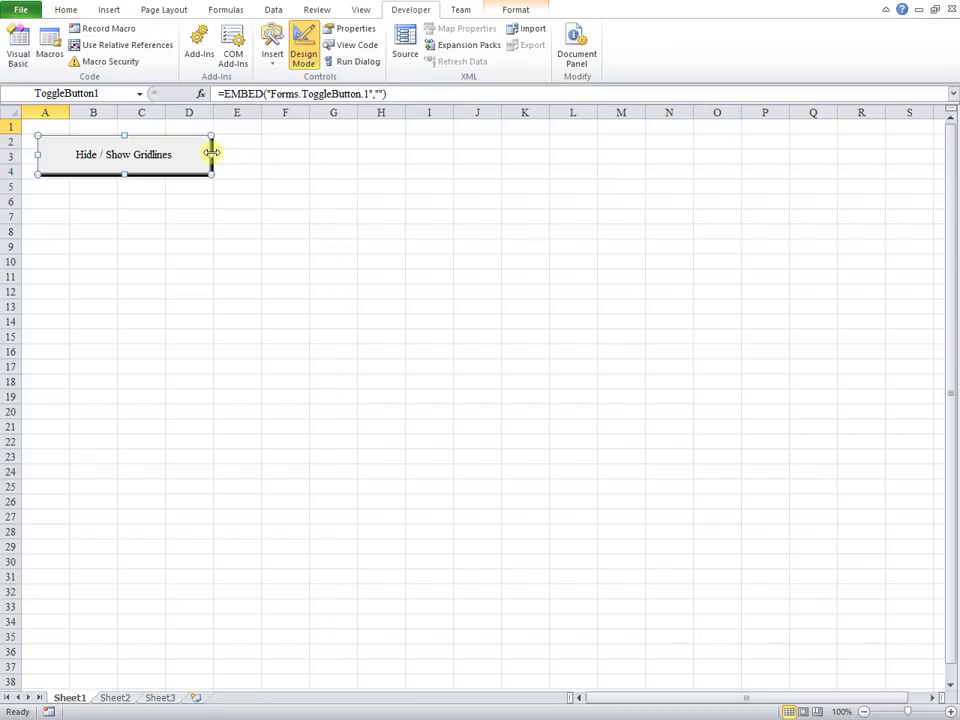
drag(211, 152, 164, 150)
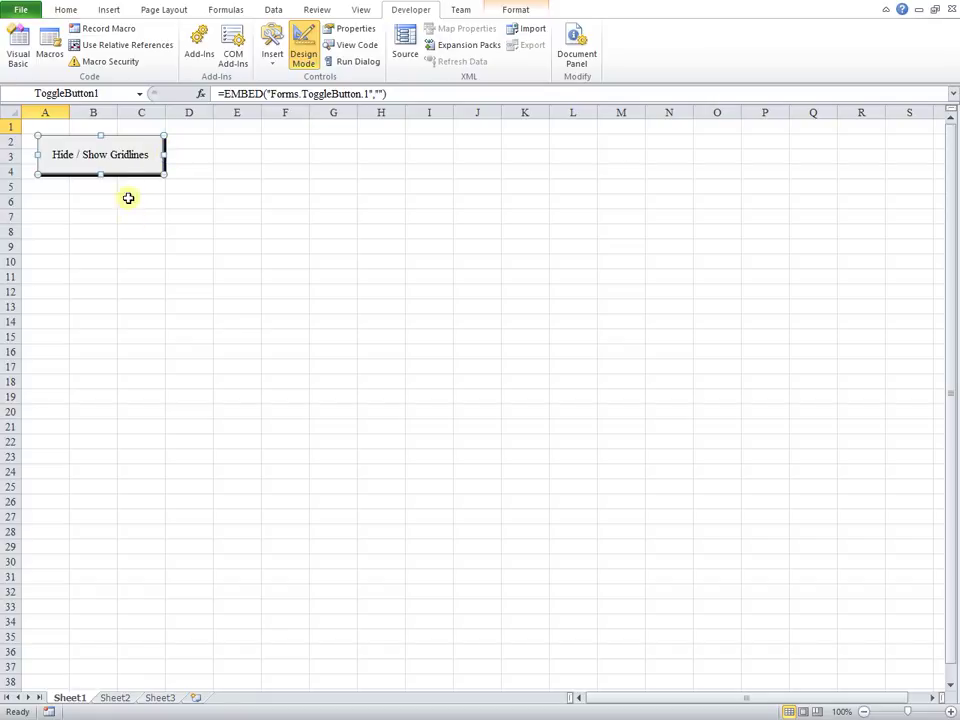
Paste an If/Else ActiveWindow.DisplayGridlines block into ToggleButton1_Click, then shrink the VBA window beside the sheet.
right_click(129, 160)
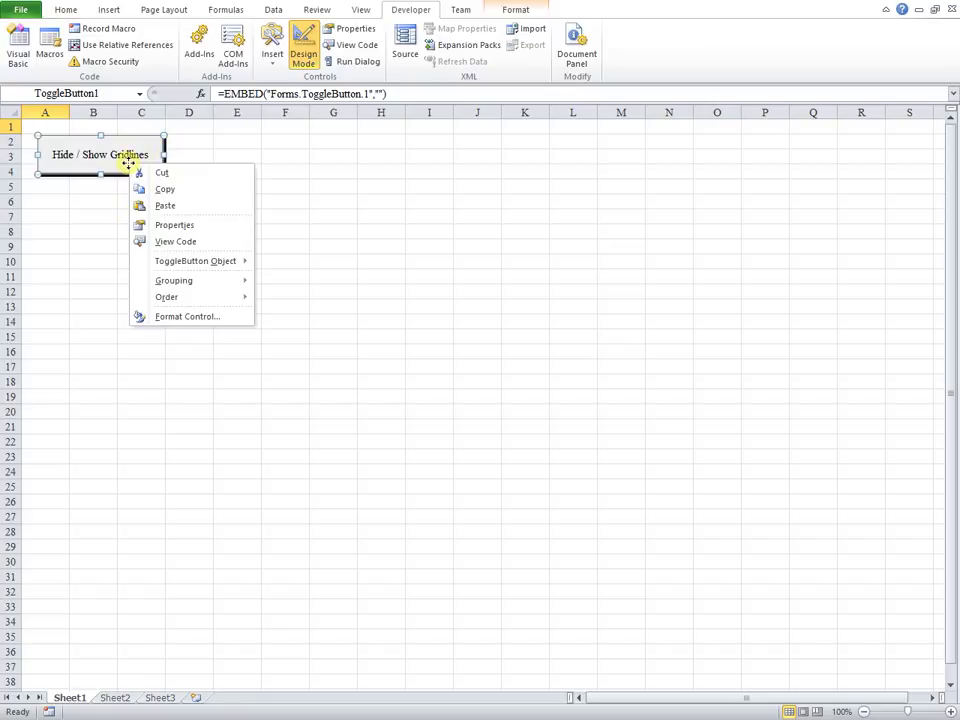
click(185, 241)
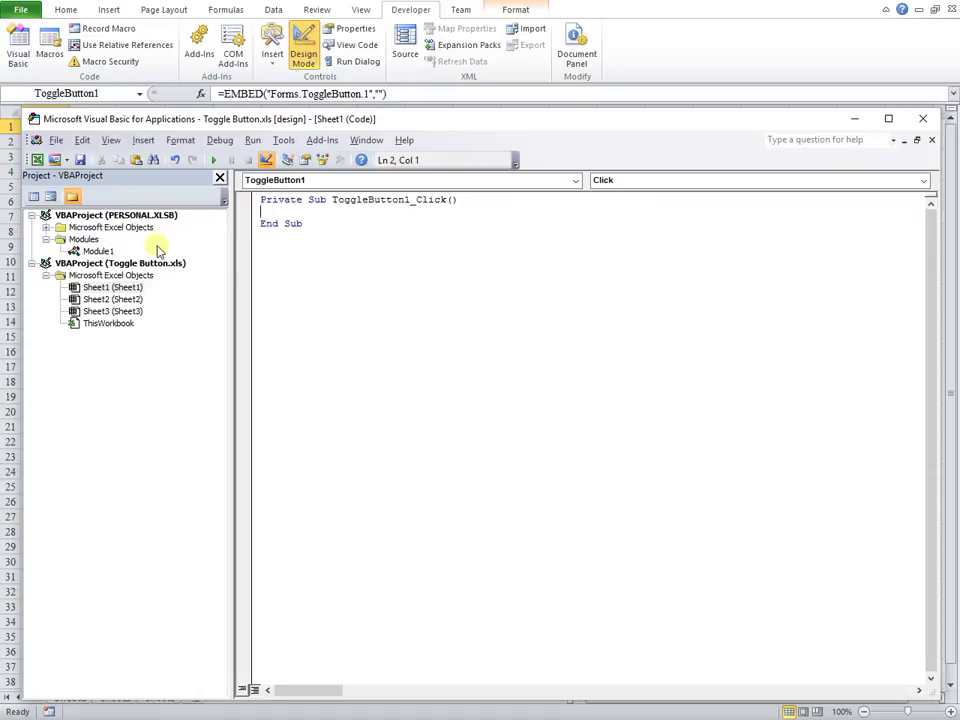
click(32, 215)
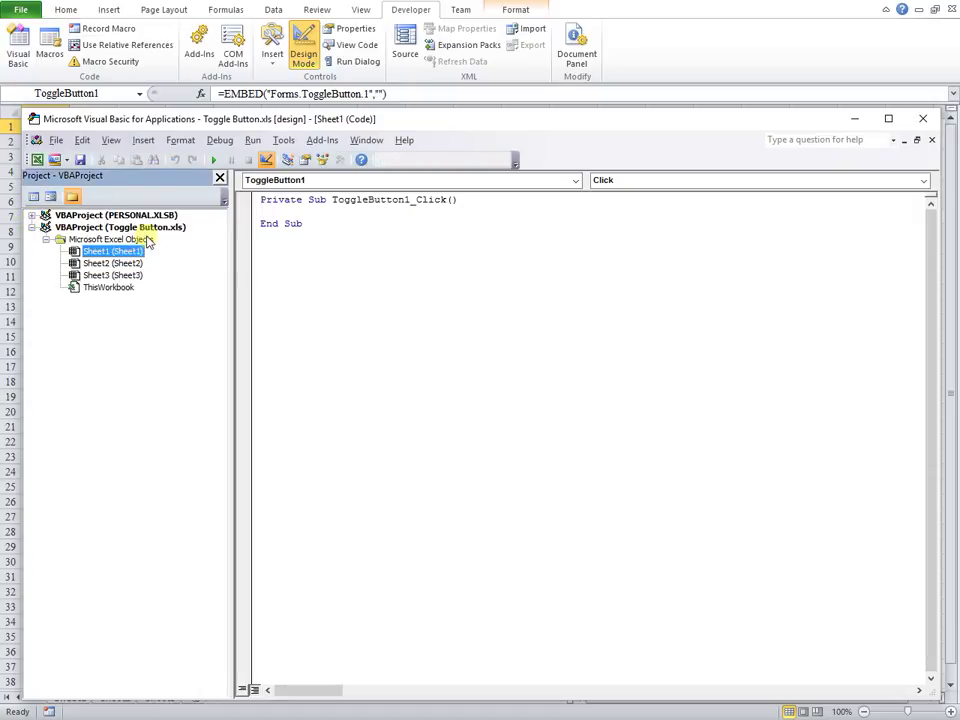
click(279, 208)
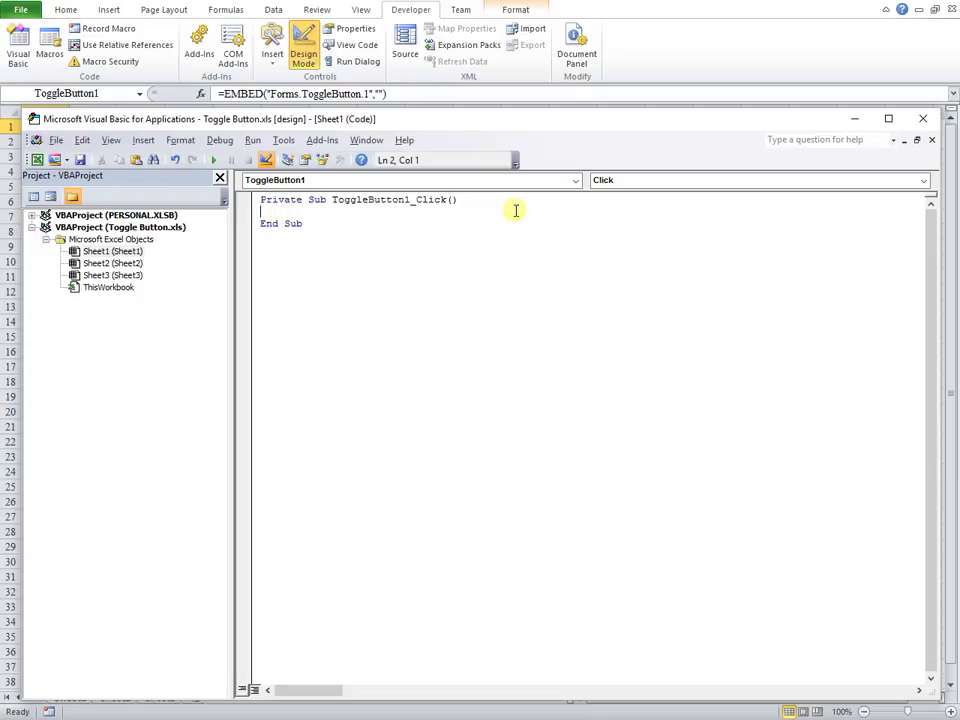
text(If ToggleButton1.Value = True Then  ActiveWindow.DisplayGridlines = False  Else  ActiveWindow.DisplayGridlines = True  End If)
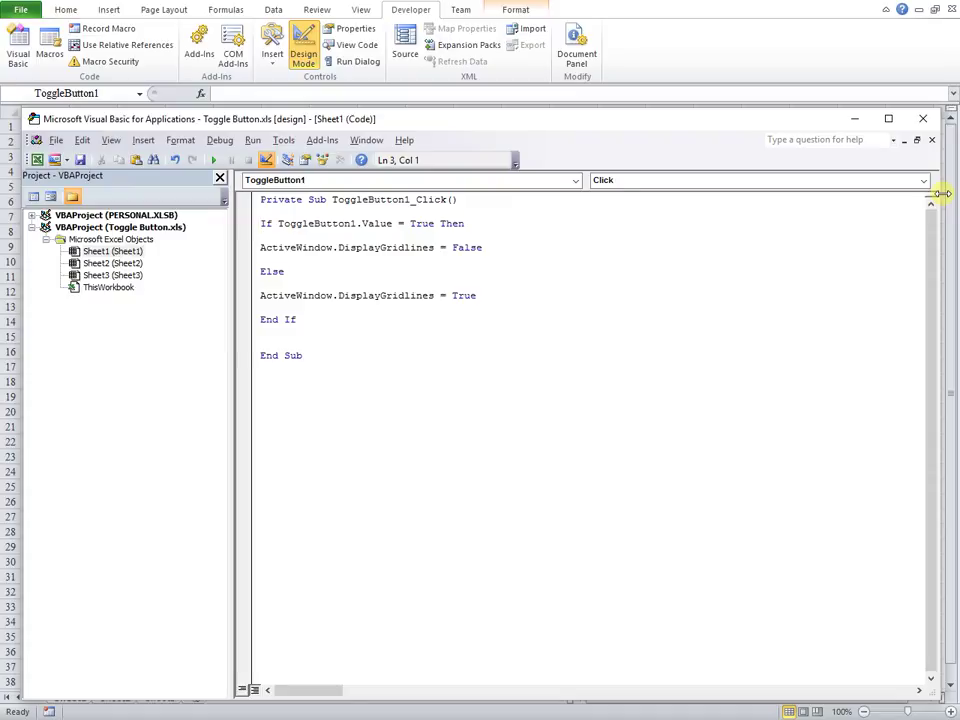
drag(942, 193, 606, 199)
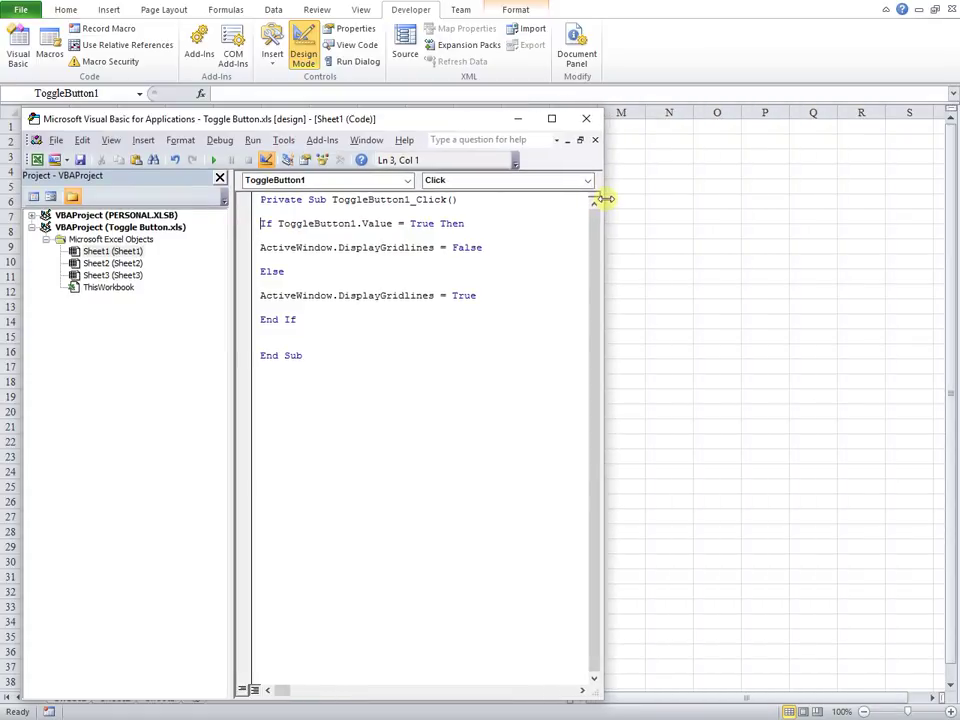
drag(347, 118, 626, 112)
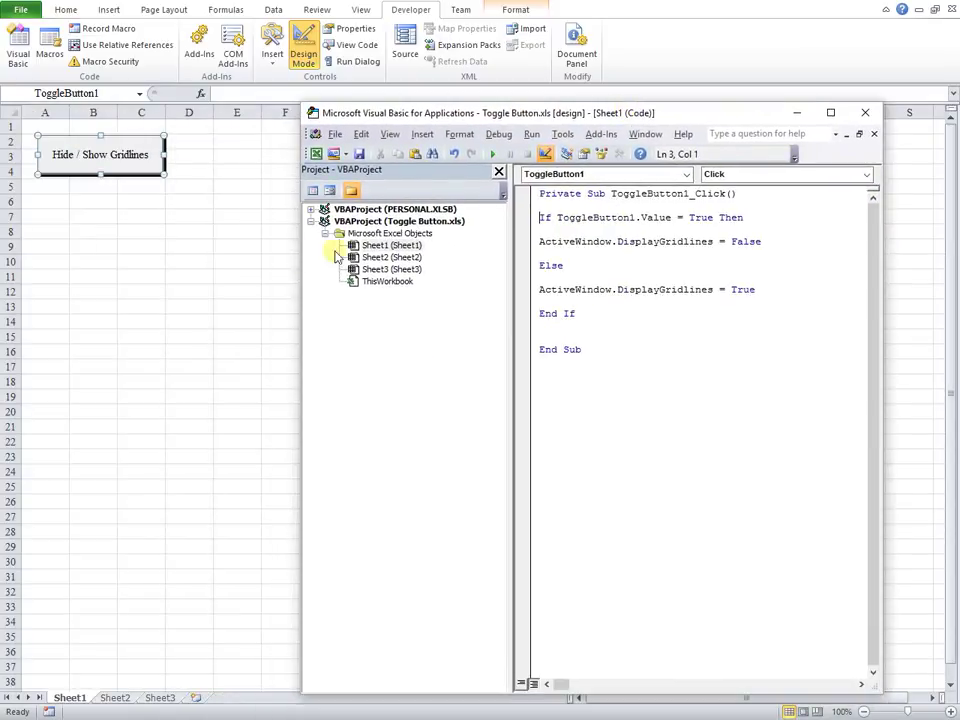
click(376, 246)
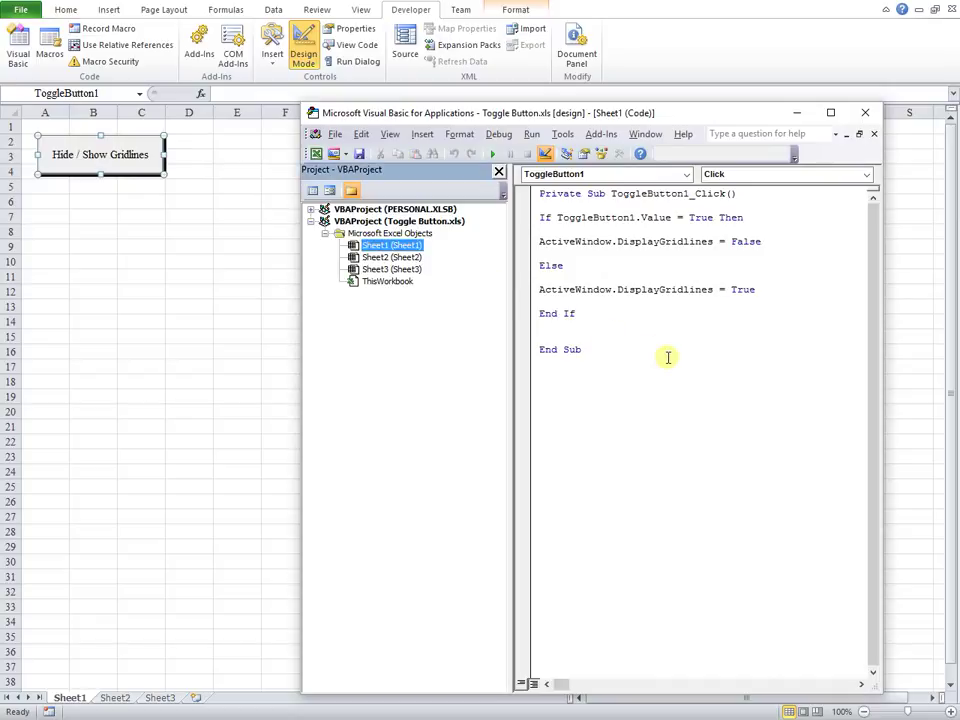
click(205, 320)
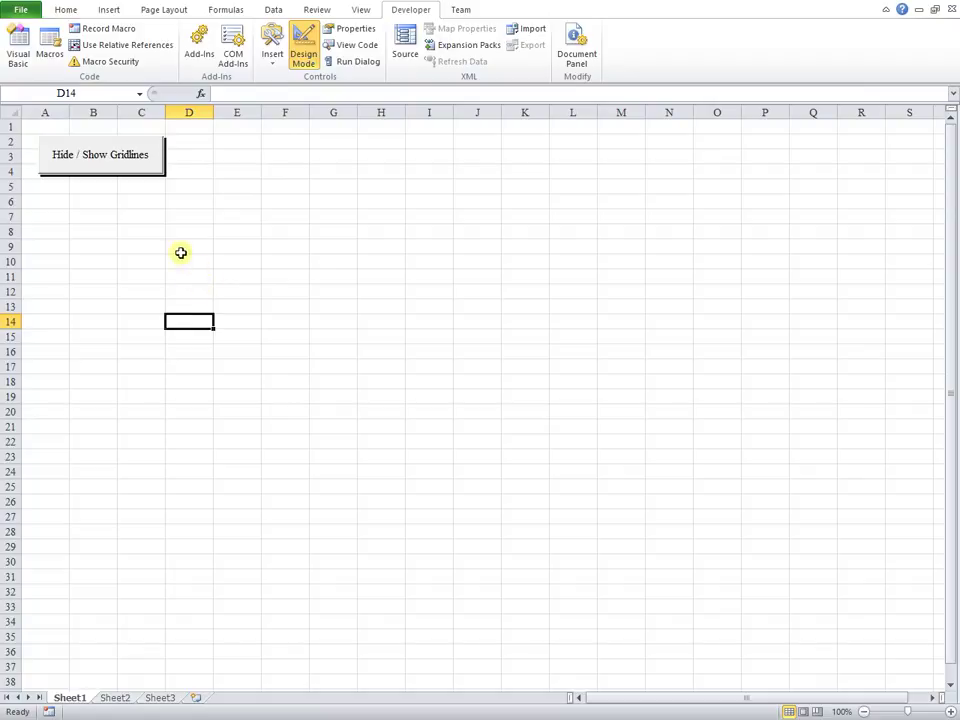
click(105, 159)
click(142, 234)
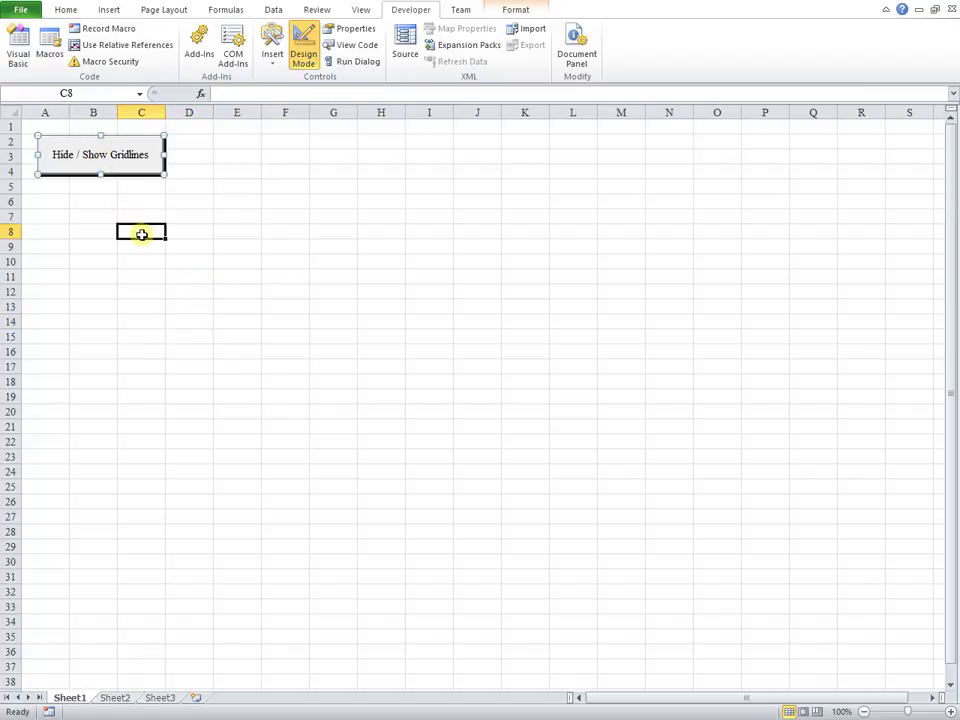
click(303, 58)
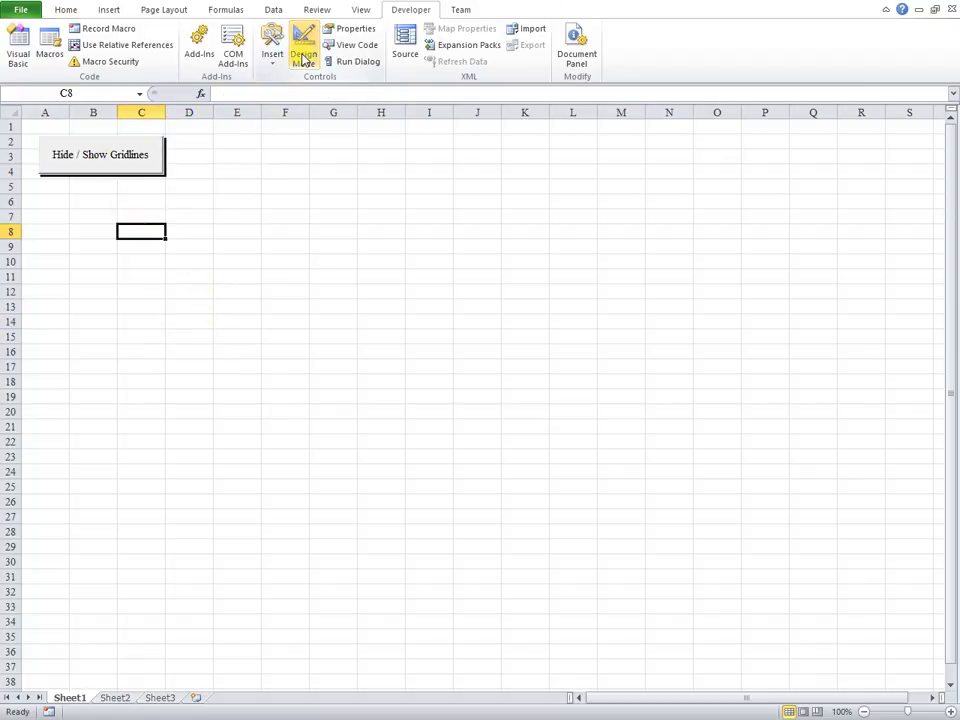
click(189, 261)
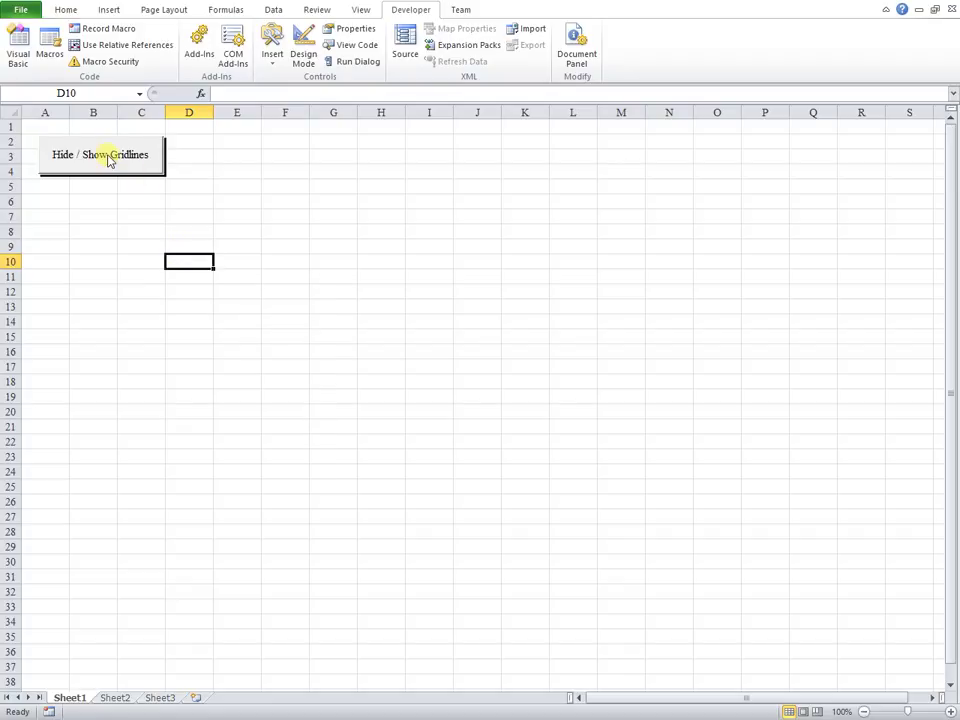
click(109, 159)
click(109, 159)
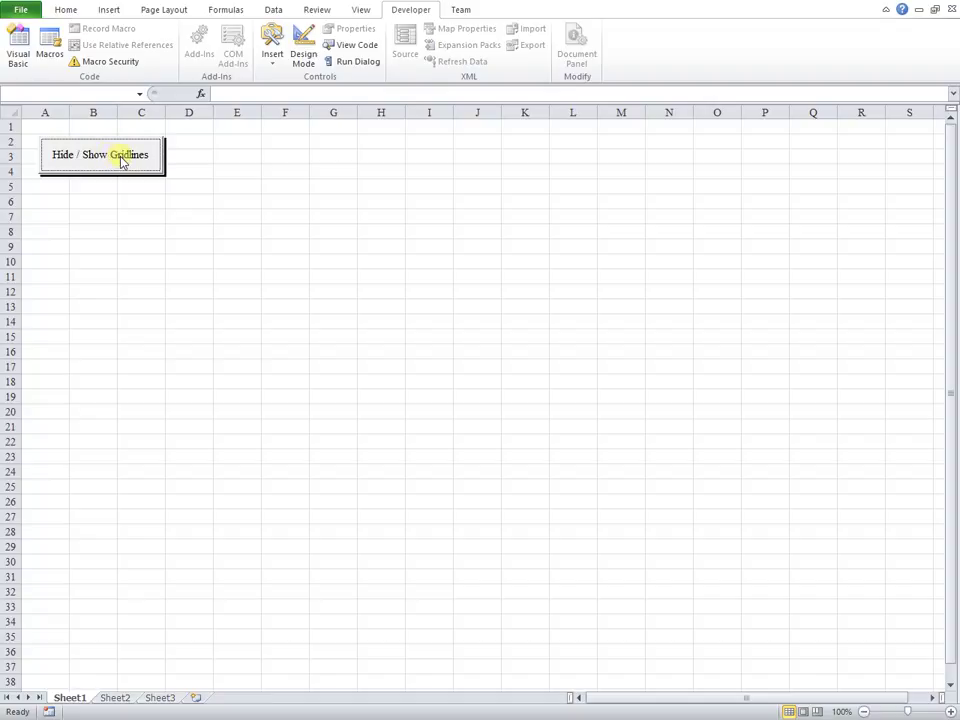
click(313, 48)
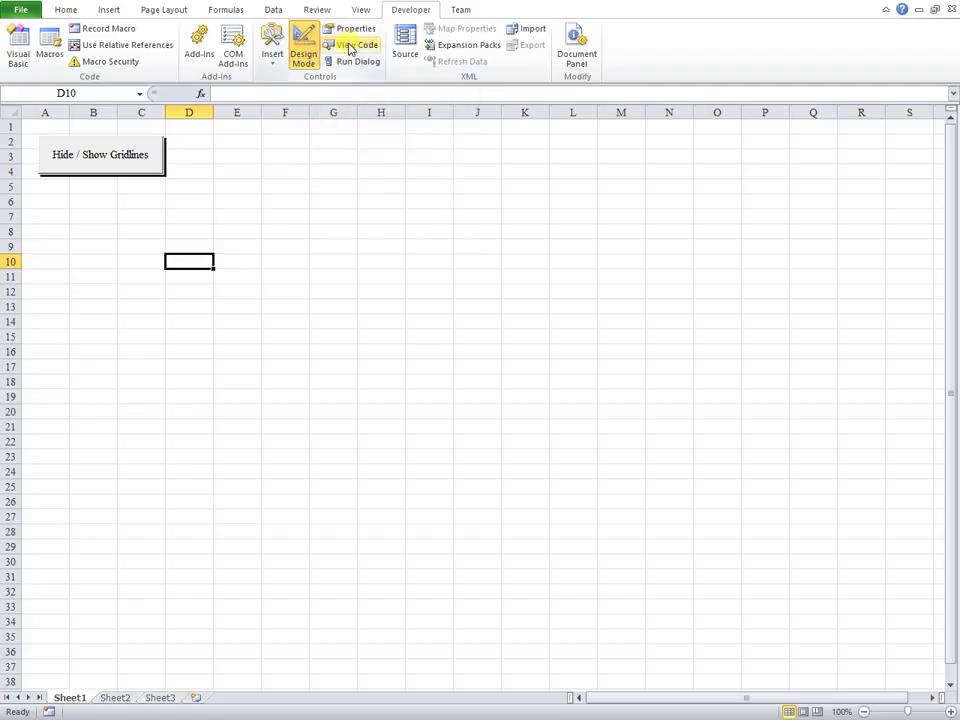
Open the sheet's code with View Code and bring up the VBA Insert menu.
click(348, 46)
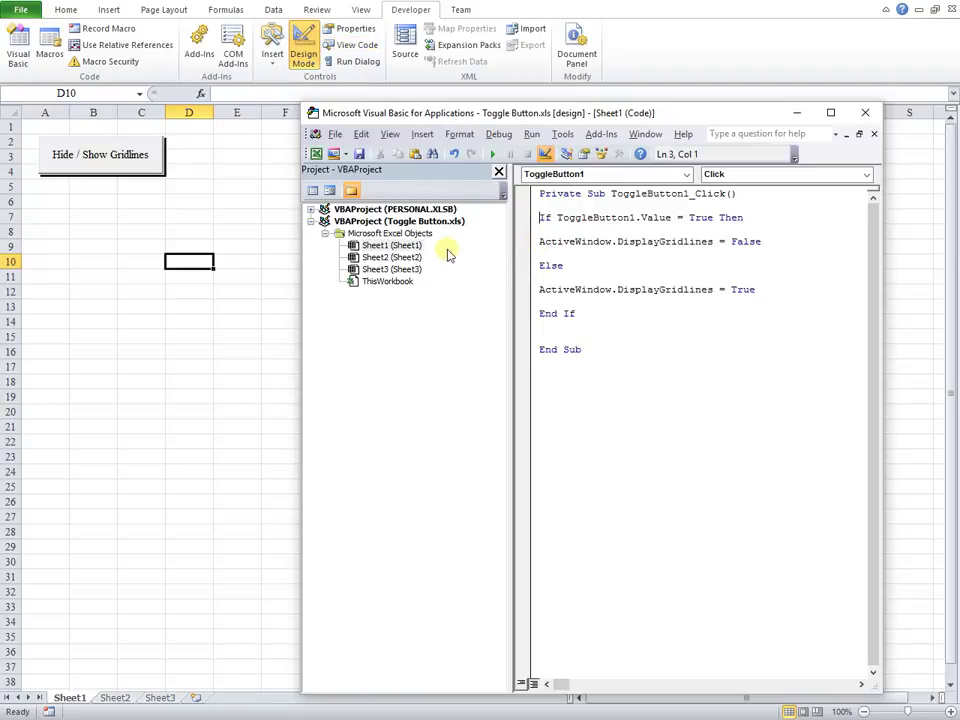
click(423, 135)
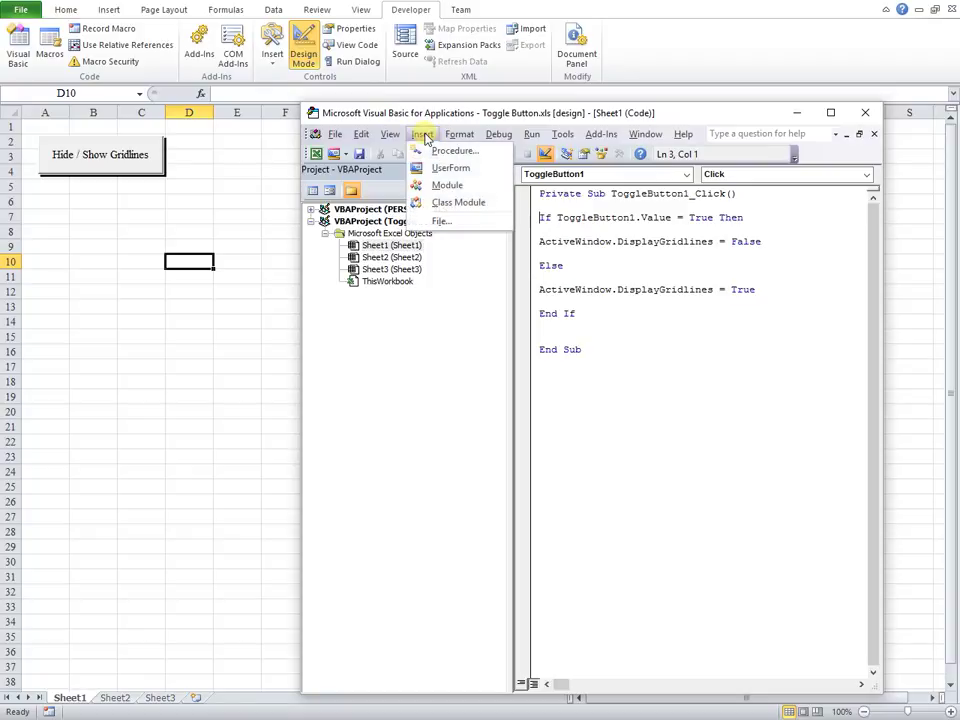
Insert Module1 and cut the DisplayGridlines = False line out of Sheet1's click code.
click(450, 186)
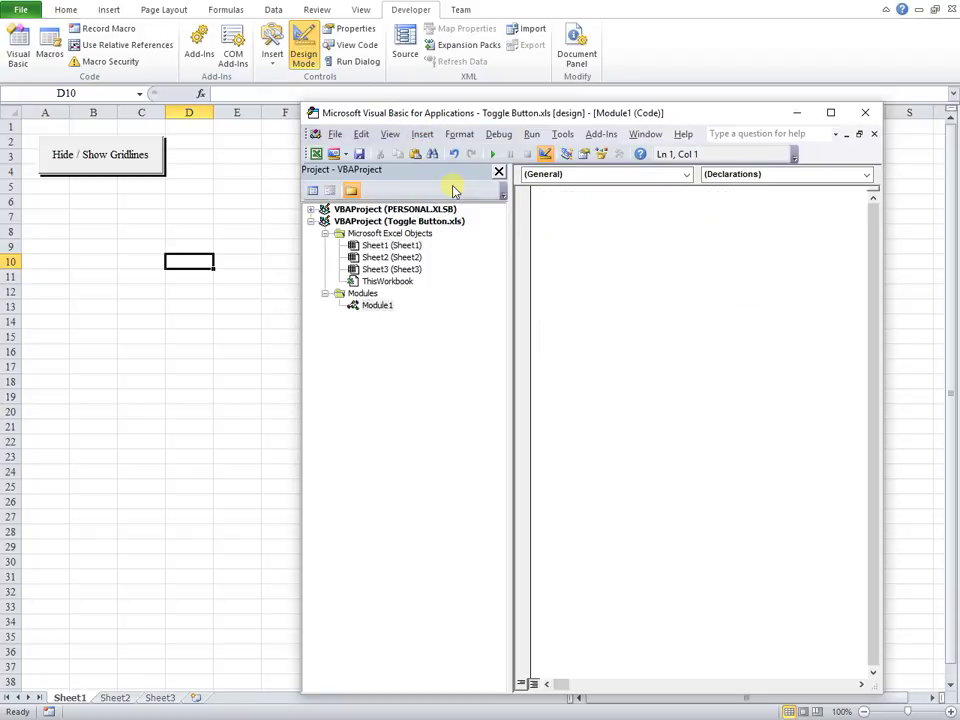
click(399, 248)
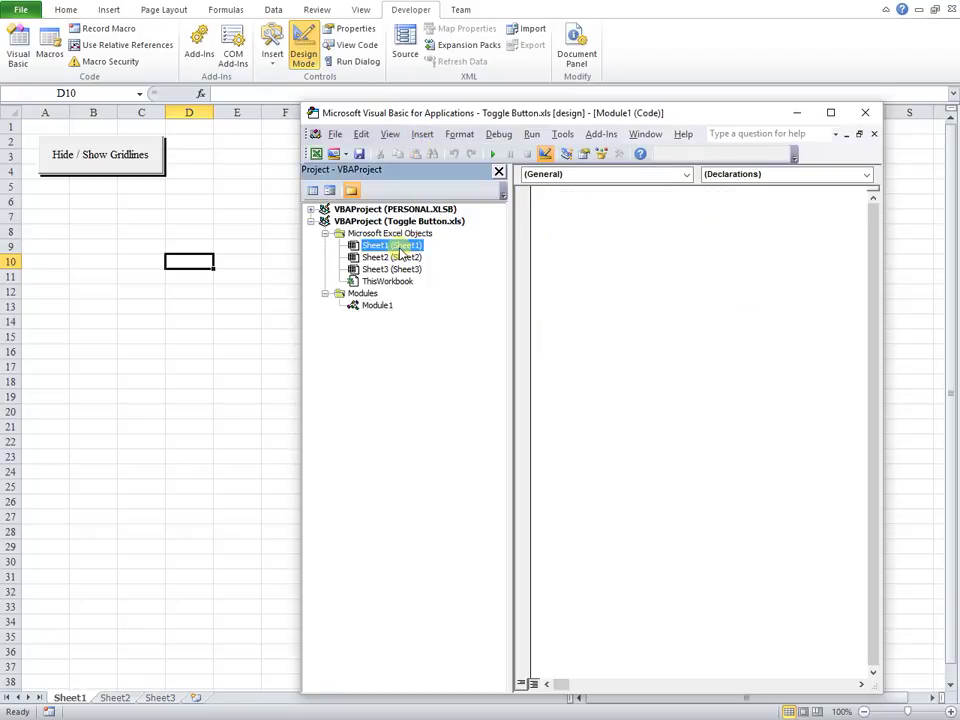
double_click(399, 247)
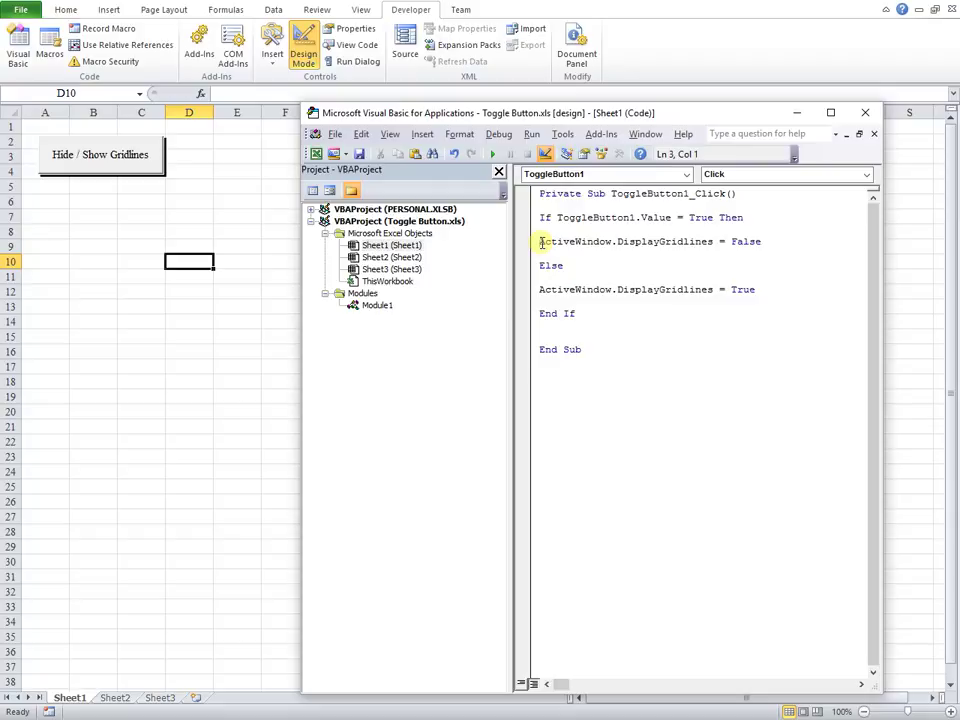
drag(541, 242, 762, 253)
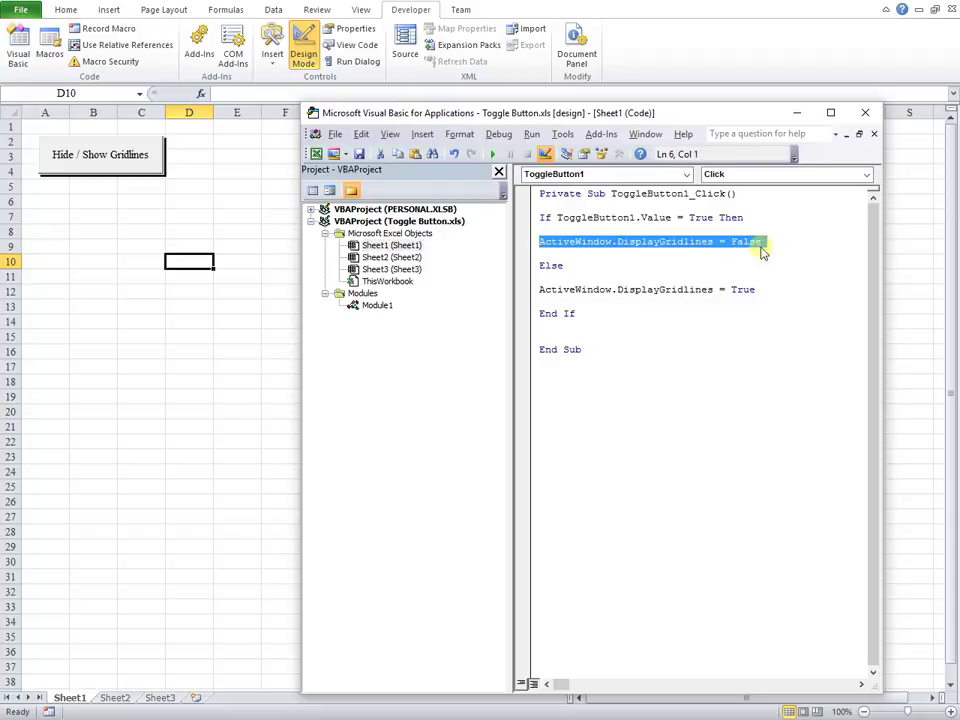
right_click(758, 246)
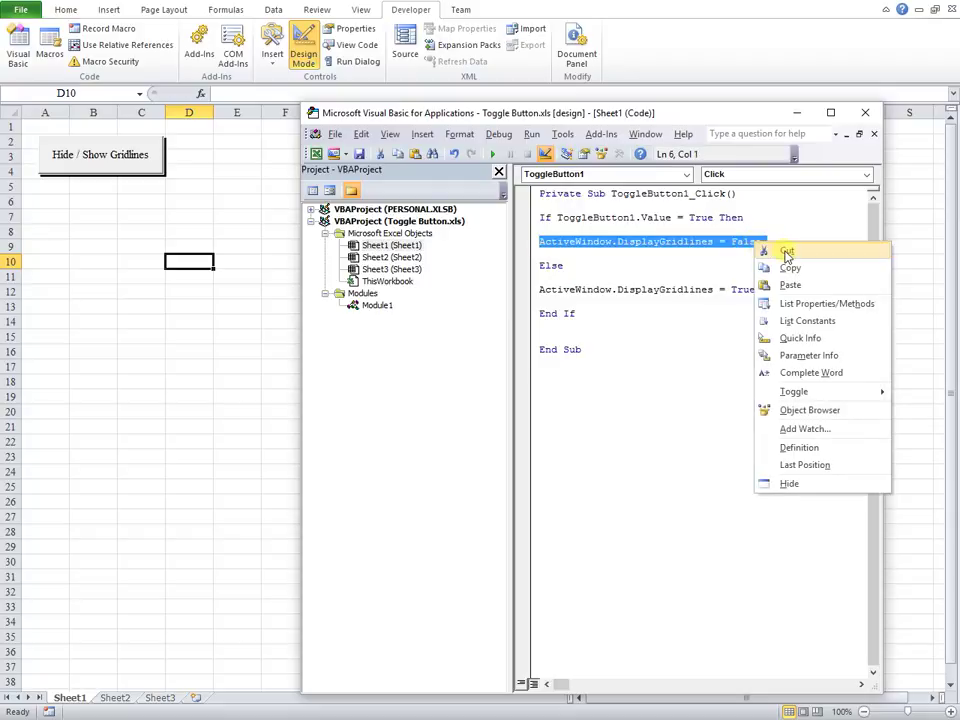
click(787, 252)
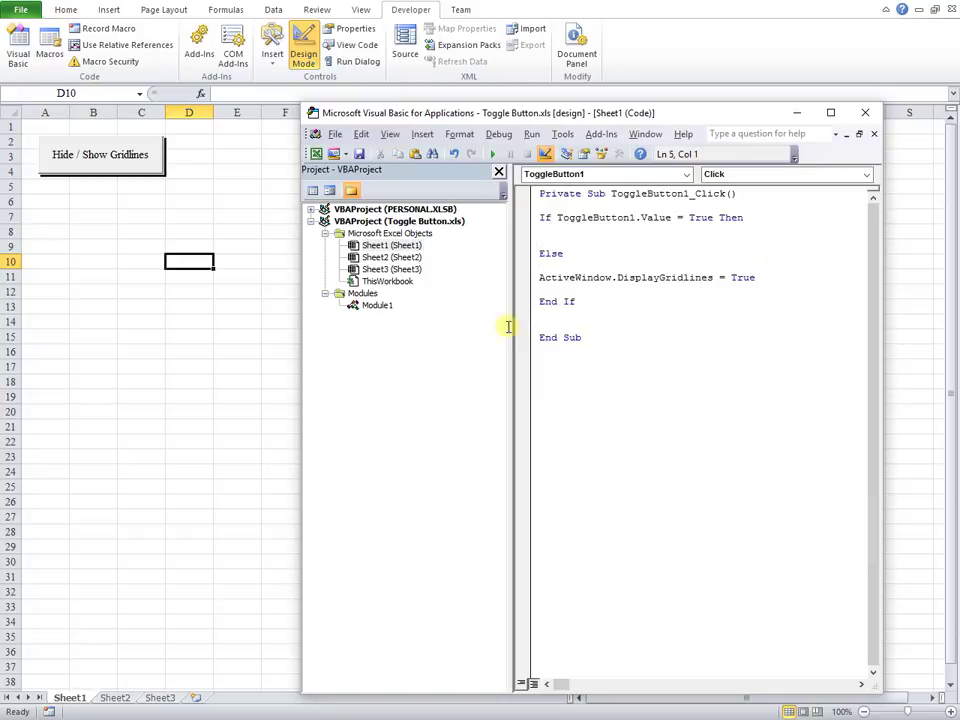
double_click(380, 307)
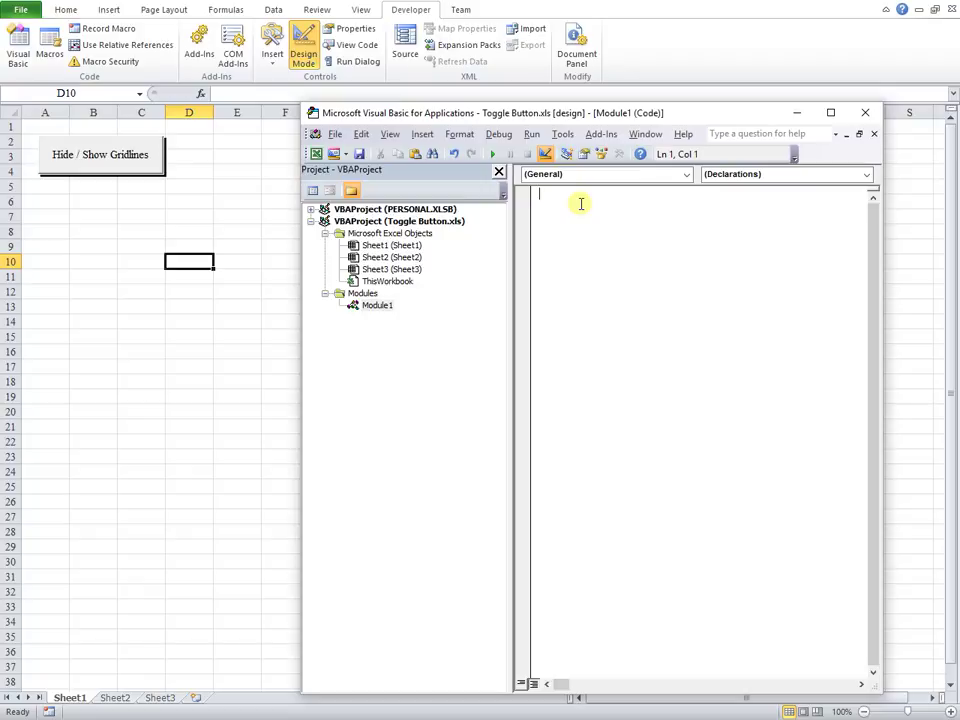
Write Sub HideGridlines() in Module1 containing ActiveWindow.DisplayGridlines = False.
text(Sub)
text( H)
text(ide)
text(G)
text(ridlin)
text(es)
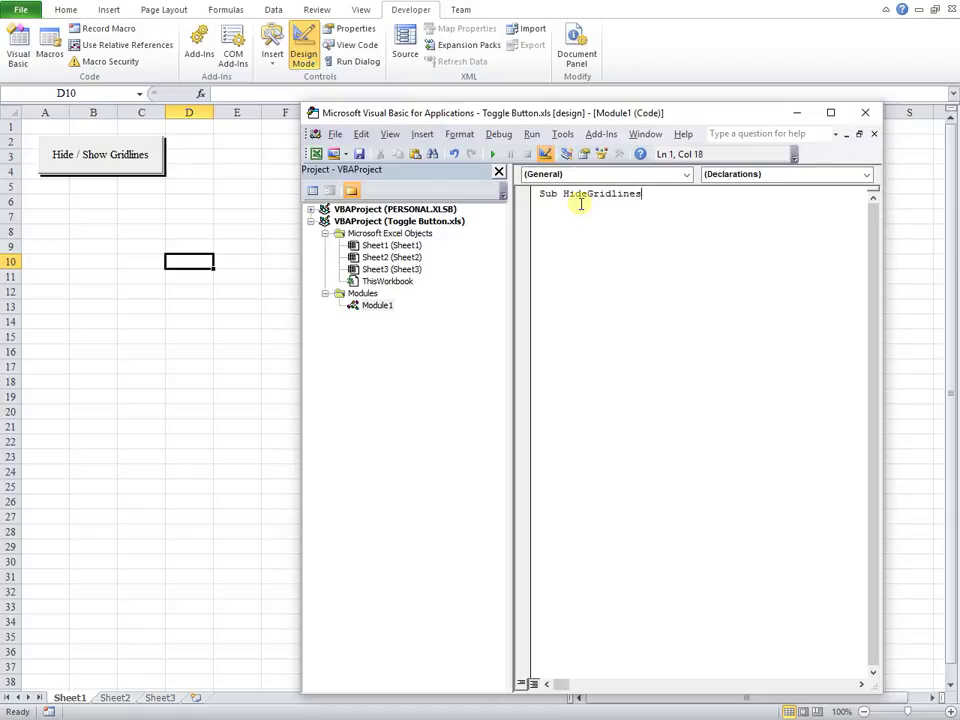
text(())
key(Return)
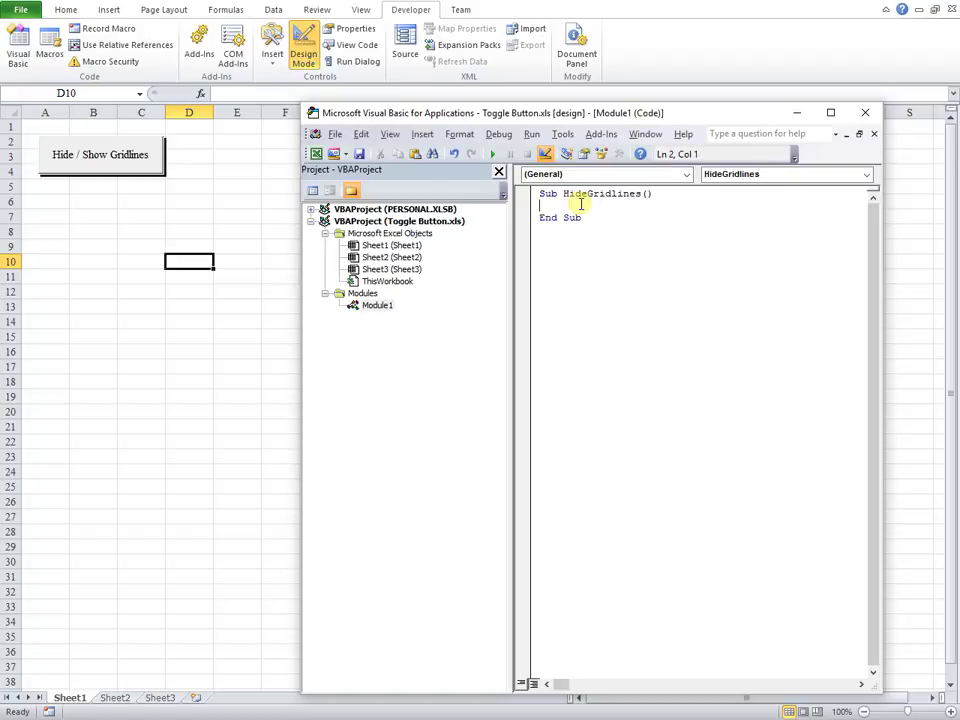
text(ActiveWindow.DisplayGridlines = False)
key(Return)
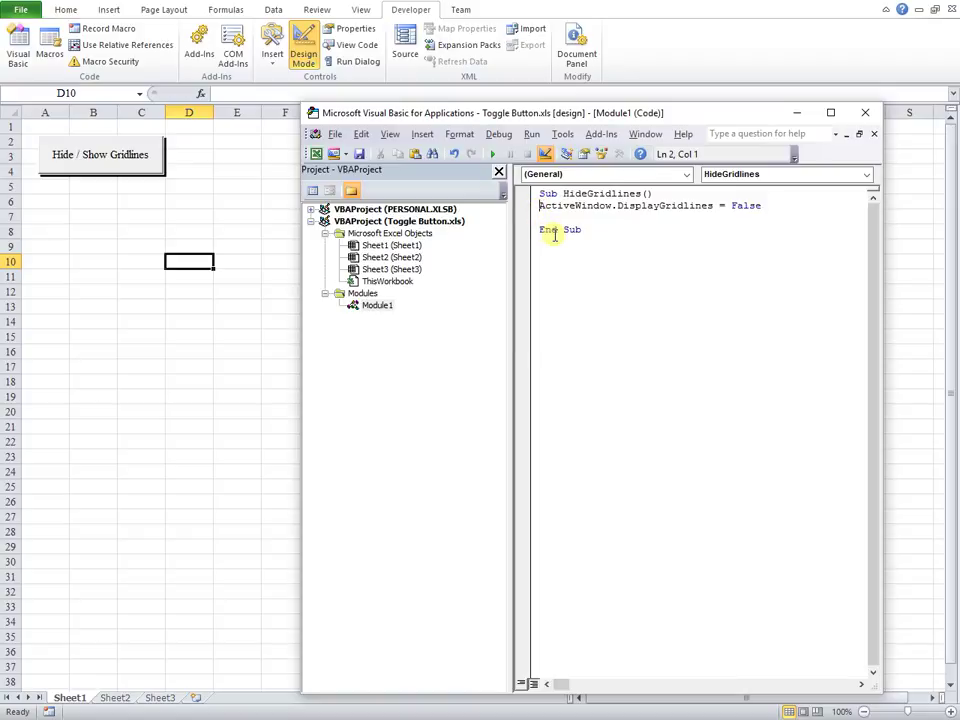
key(Return)
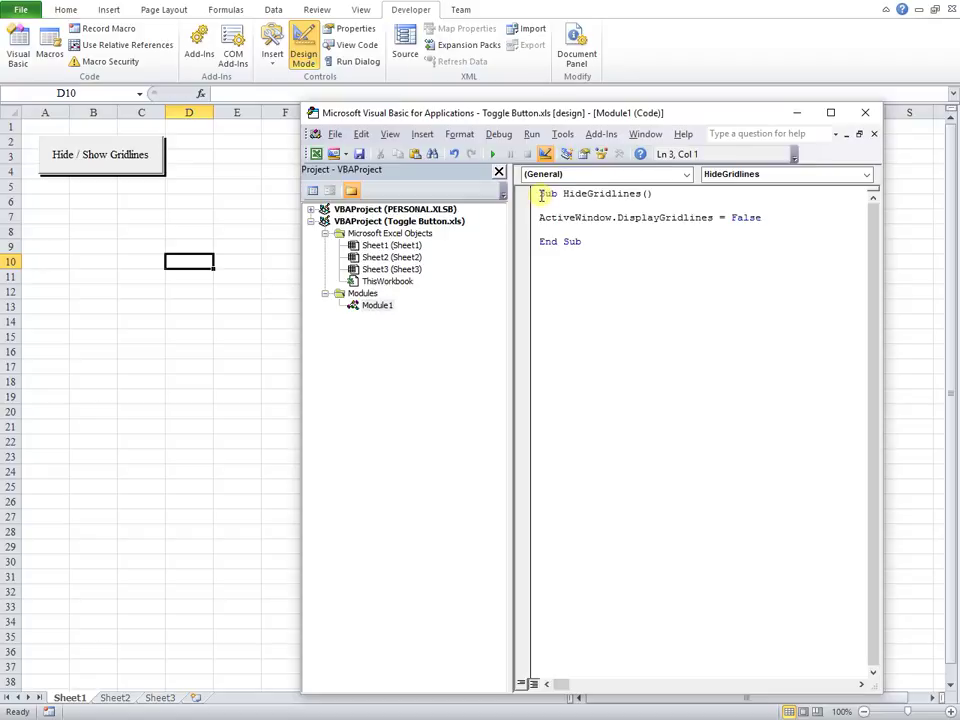
Duplicate the HideGridlines macro below itself in Module1.
drag(537, 193, 637, 240)
right_click(628, 216)
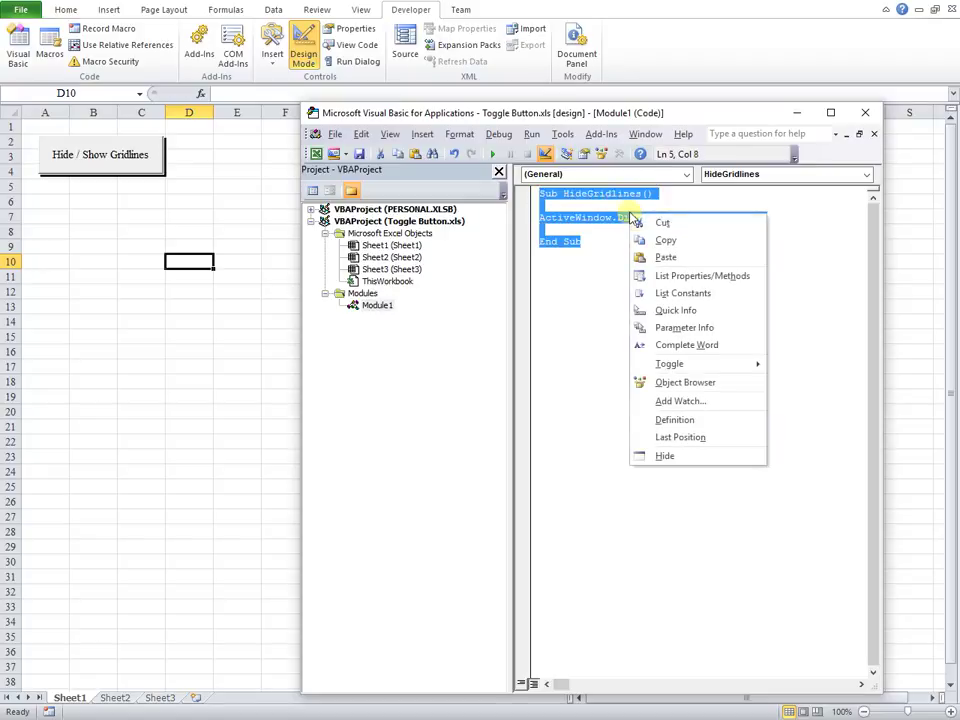
click(665, 241)
click(551, 287)
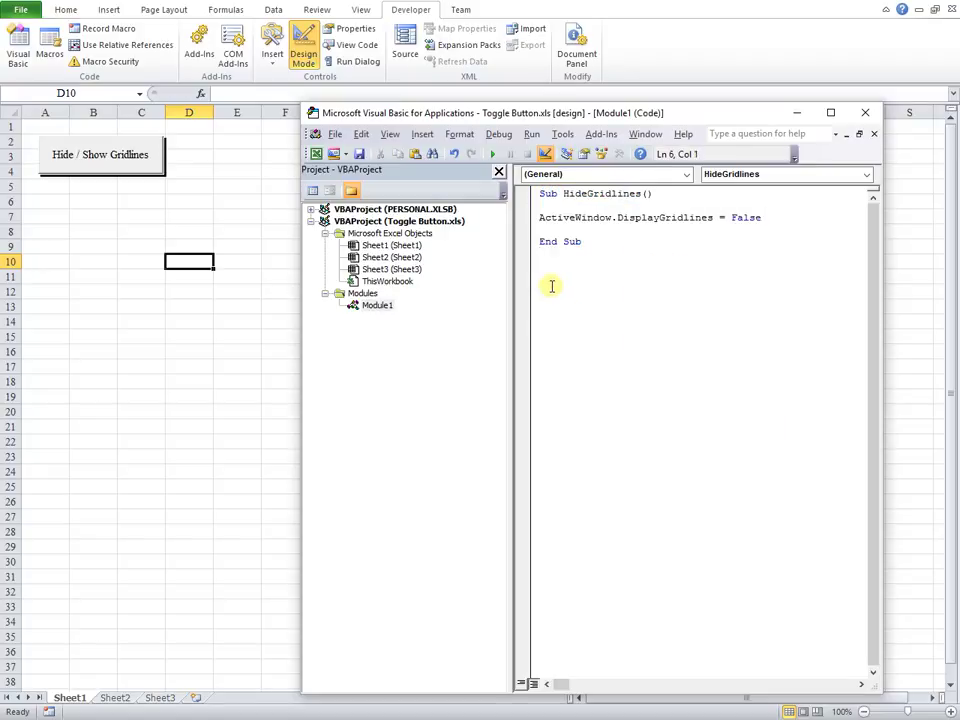
key(Return)
key(ctrl+v)
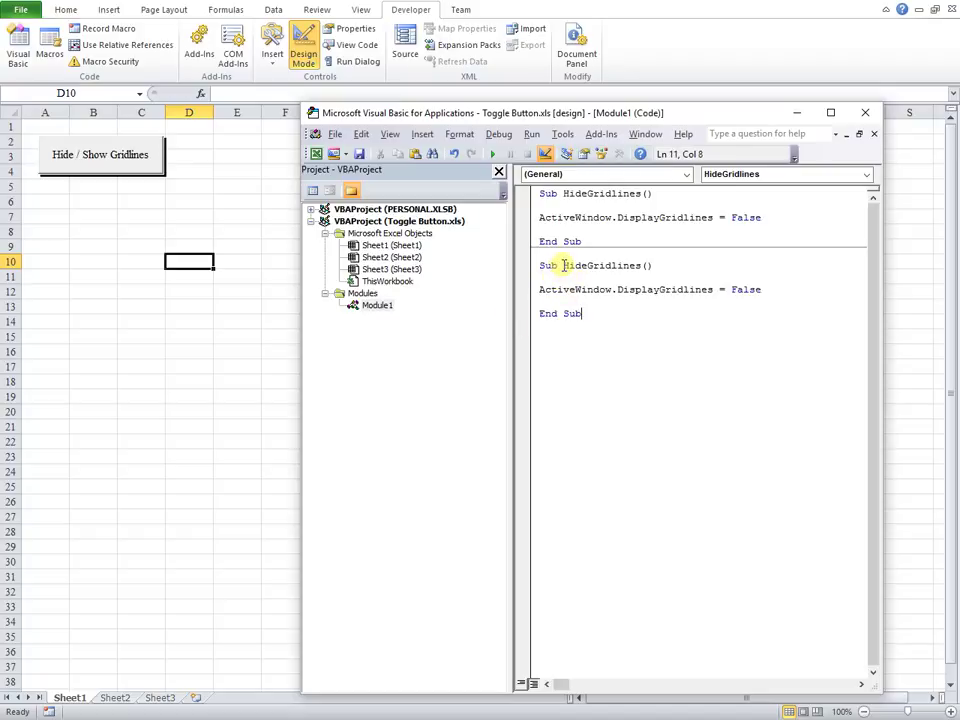
Rename the copy to ShowGridlines, set DisplayGridlines to True, and reopen Sheet1's code.
drag(563, 266, 586, 266)
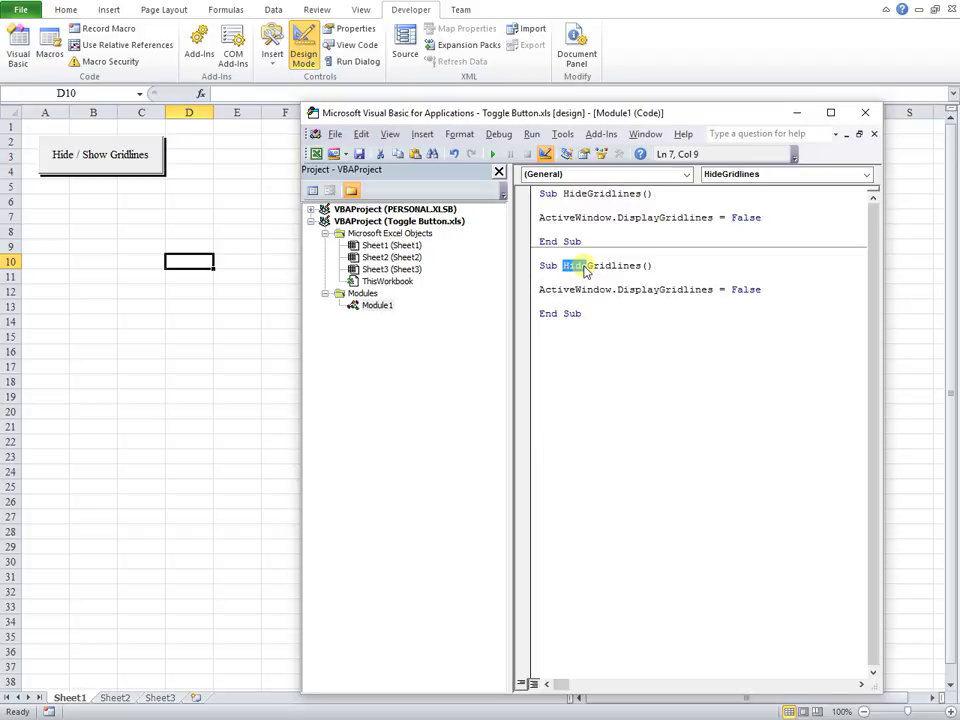
text(Show)
drag(731, 289, 772, 291)
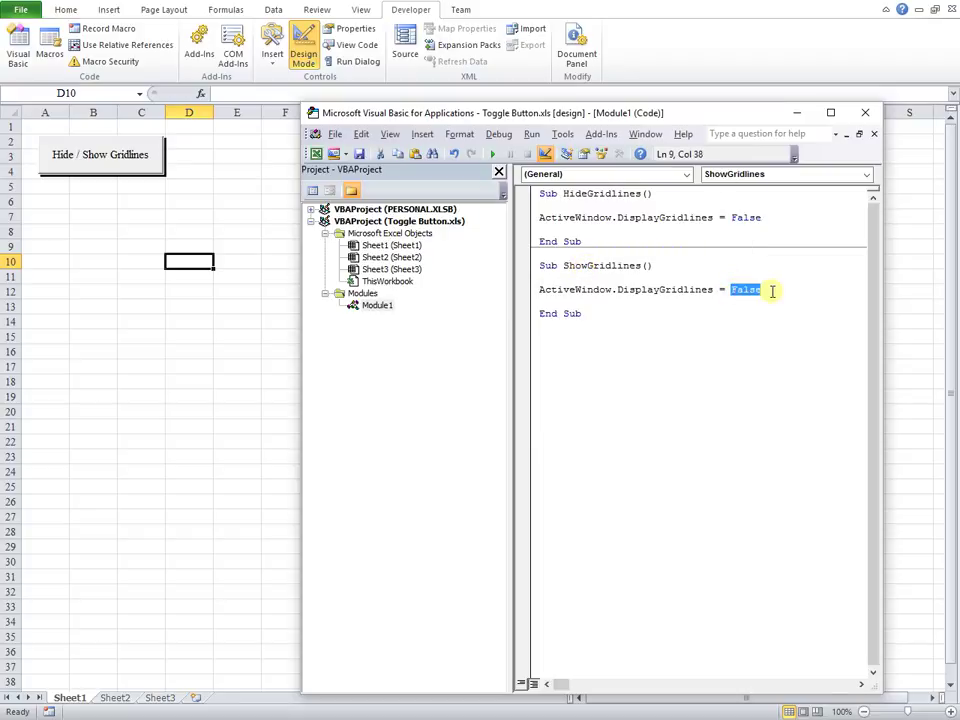
text(Tr)
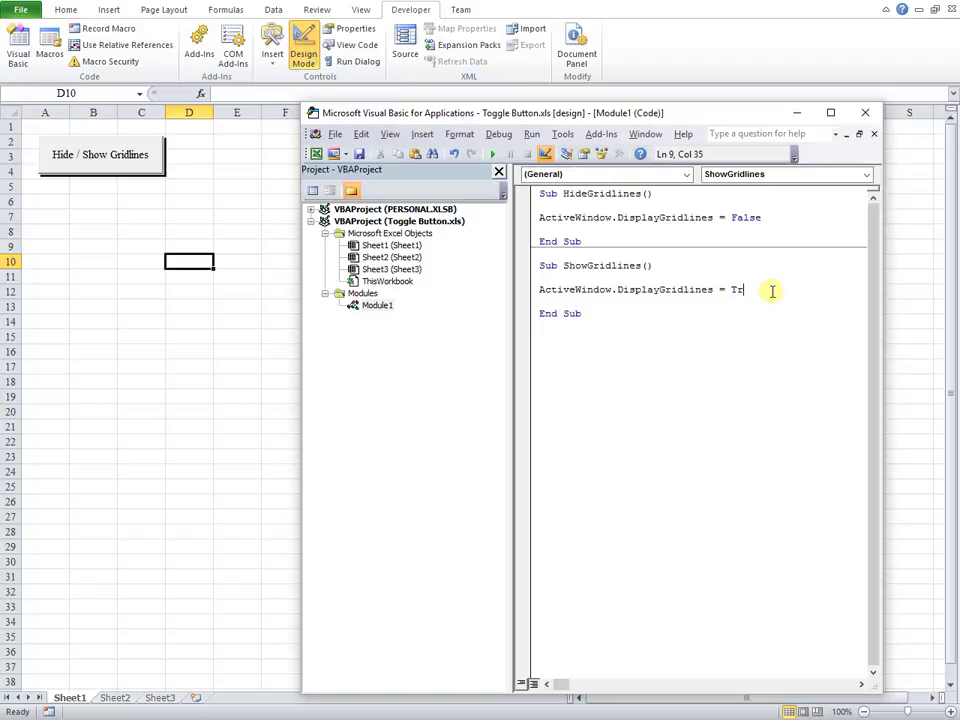
text(ue)
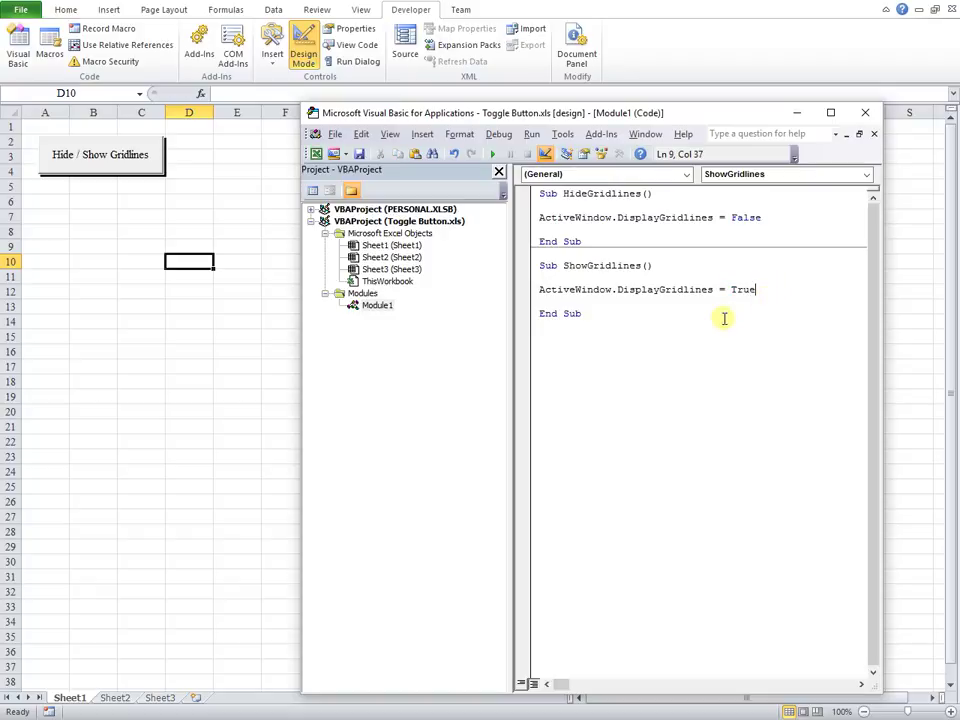
click(724, 321)
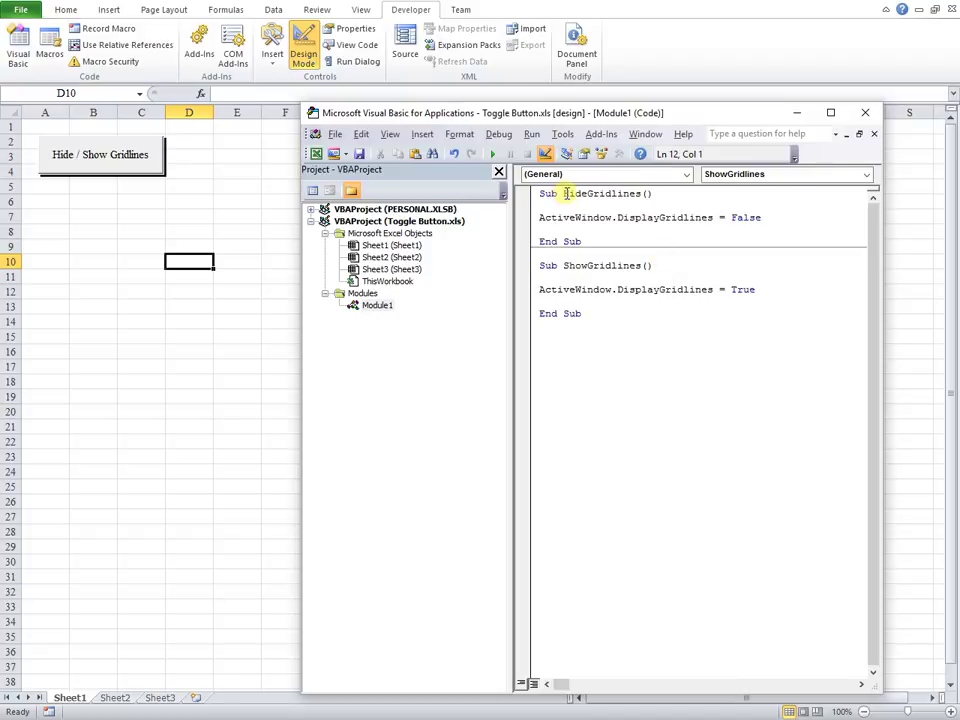
drag(566, 193, 640, 193)
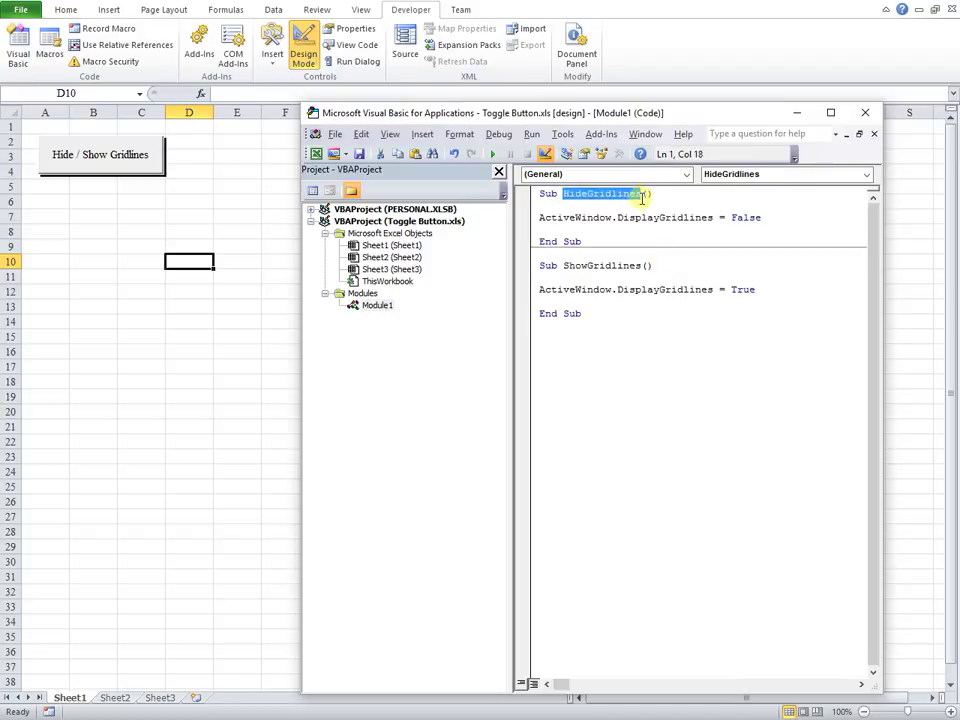
click(656, 256)
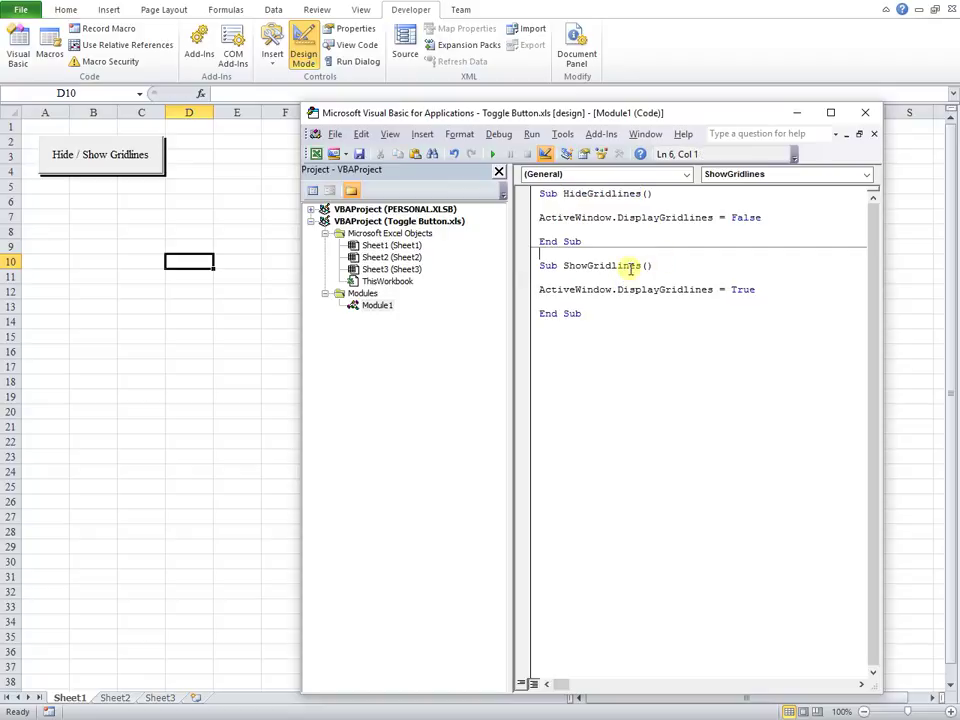
double_click(380, 246)
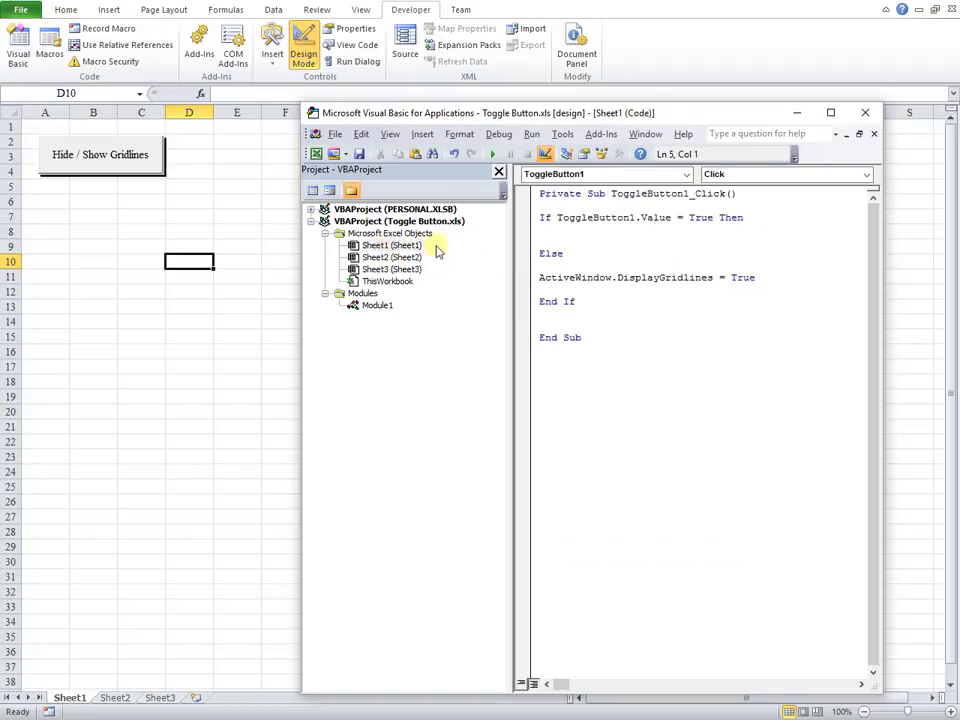
Add 'Call HideGridlines' to the If branch of ToggleButton1_Click, then go back to the worksheet.
click(548, 240)
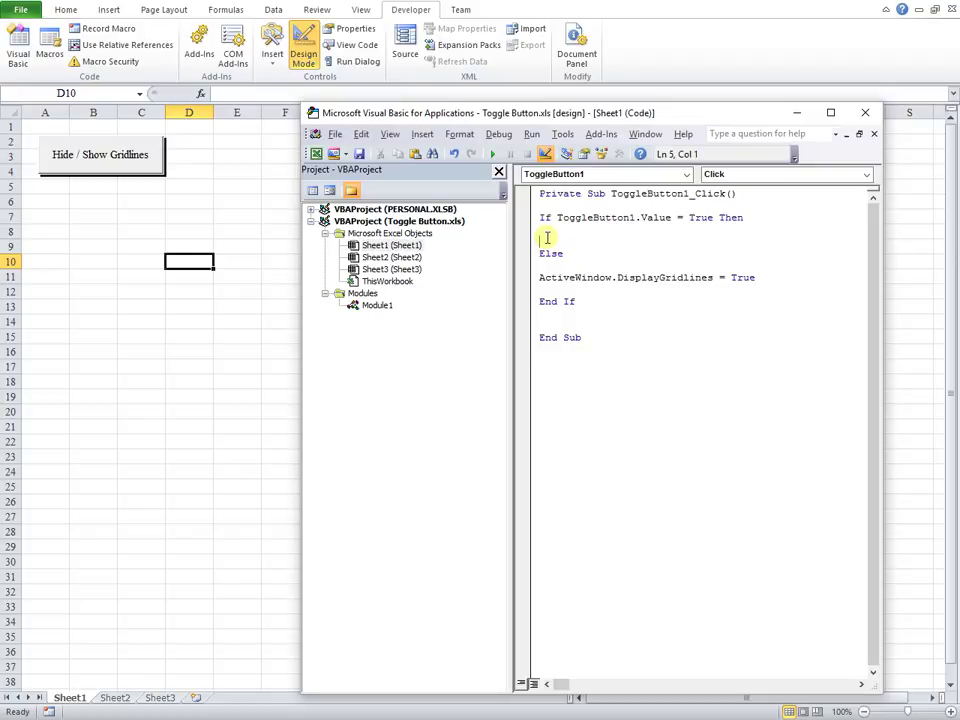
key(Return)
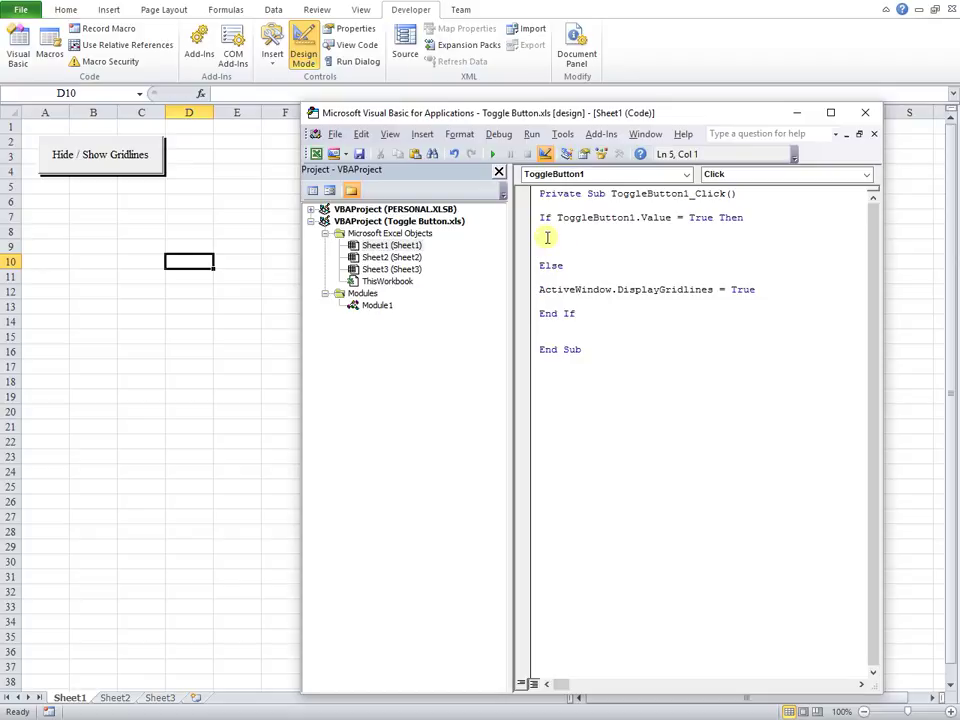
text(ll )
text(HideGridlines ' call here your code from module)
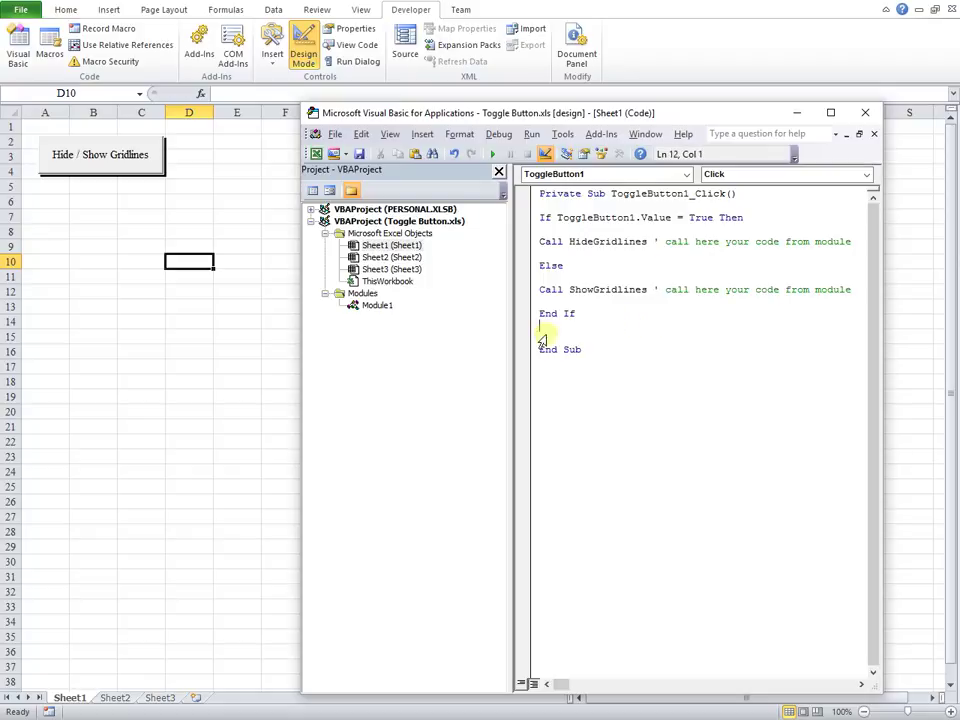
click(143, 363)
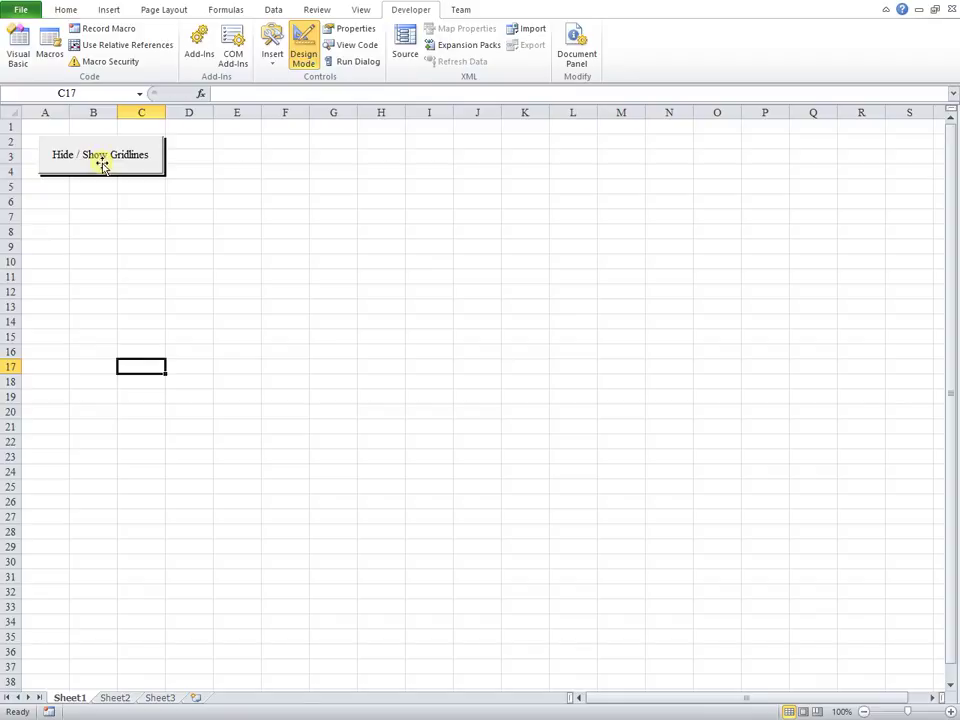
Test the toggle button, hiding then showing the gridlines.
click(92, 275)
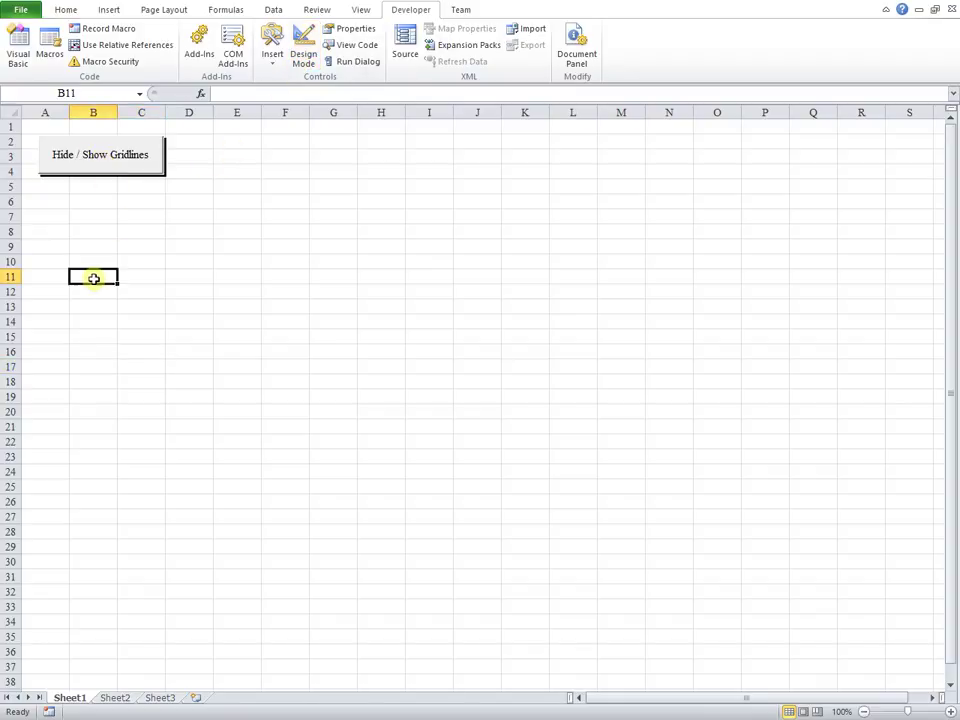
click(107, 165)
click(107, 165)
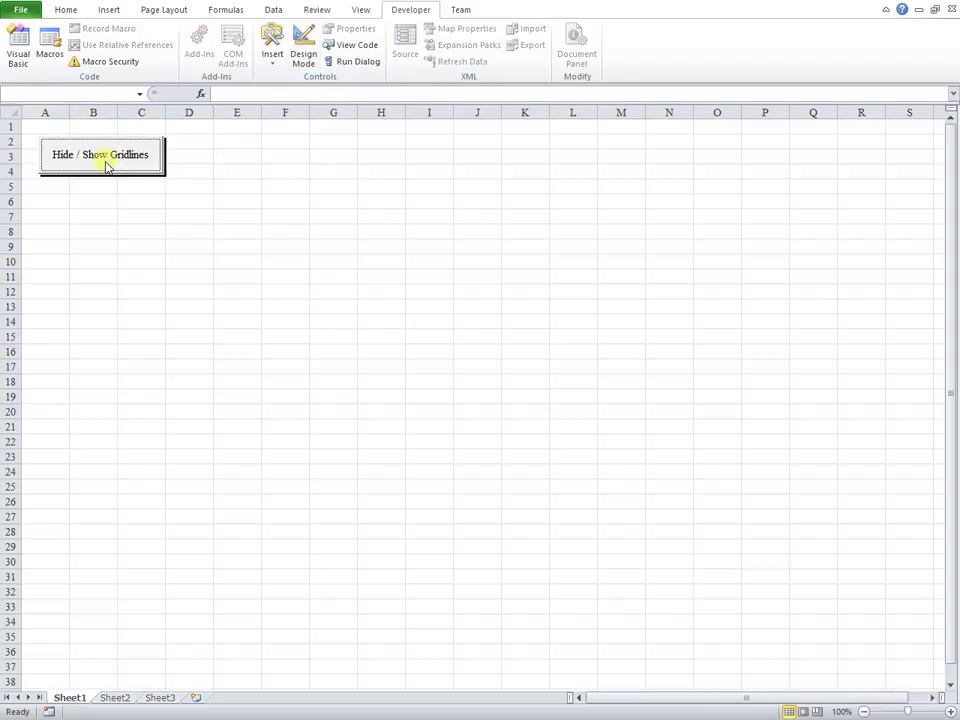
click(93, 366)
Copy Sheet1 to the end of the workbook as Sheet1 (2).
right_click(68, 699)
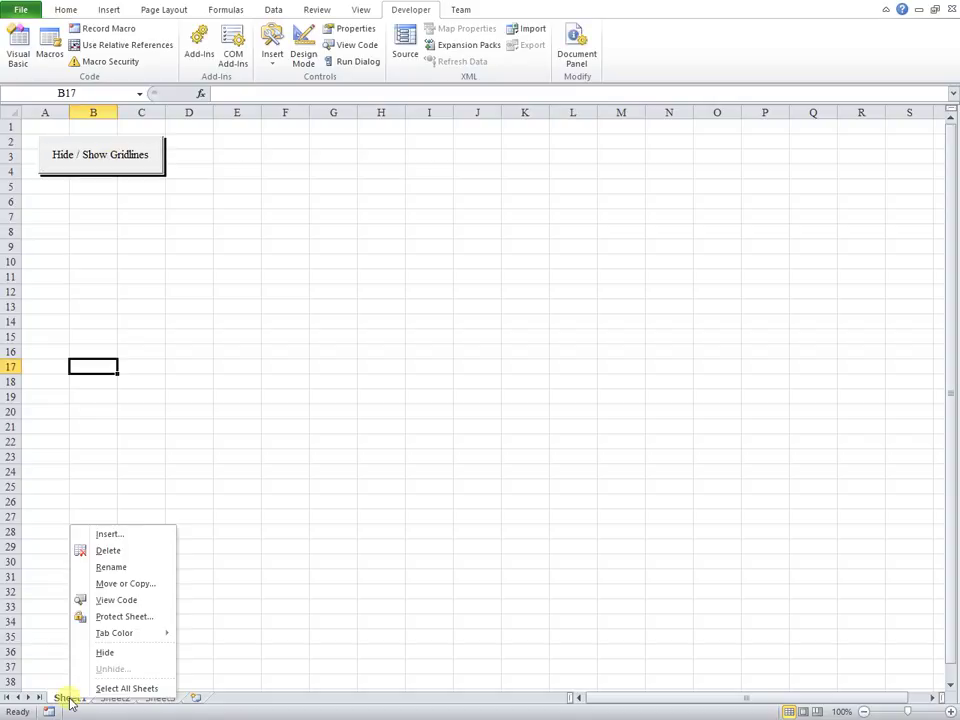
click(122, 585)
click(25, 641)
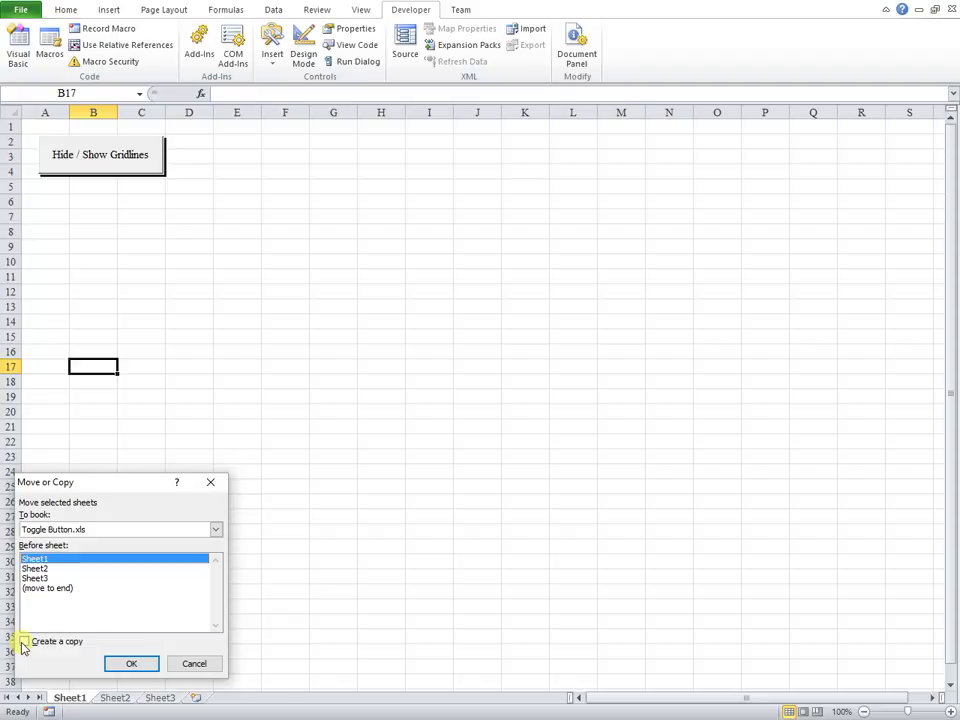
click(42, 588)
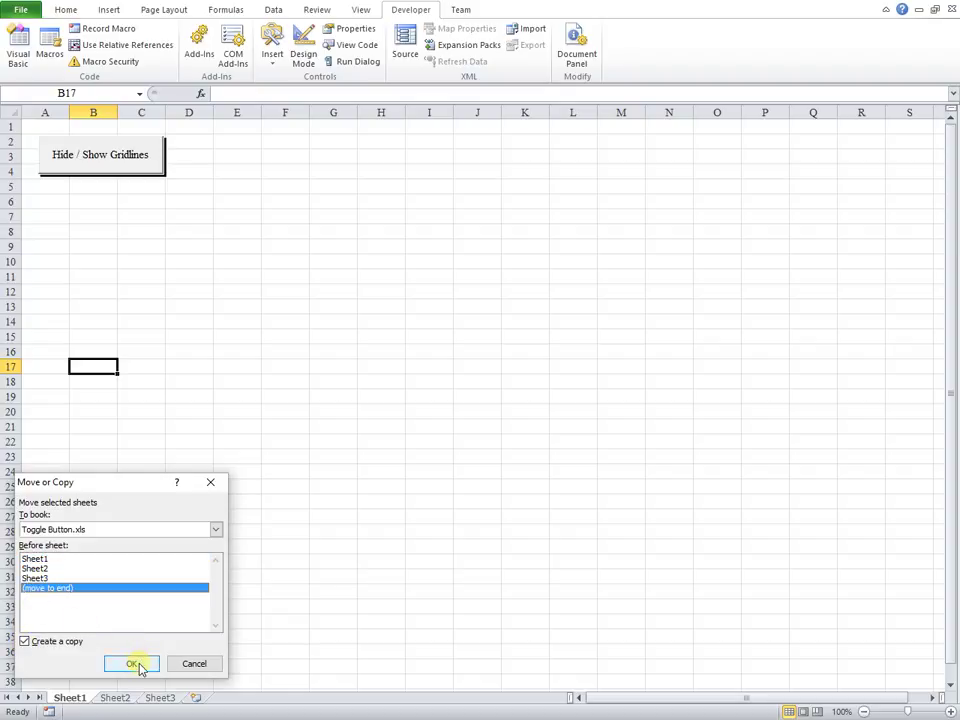
click(141, 667)
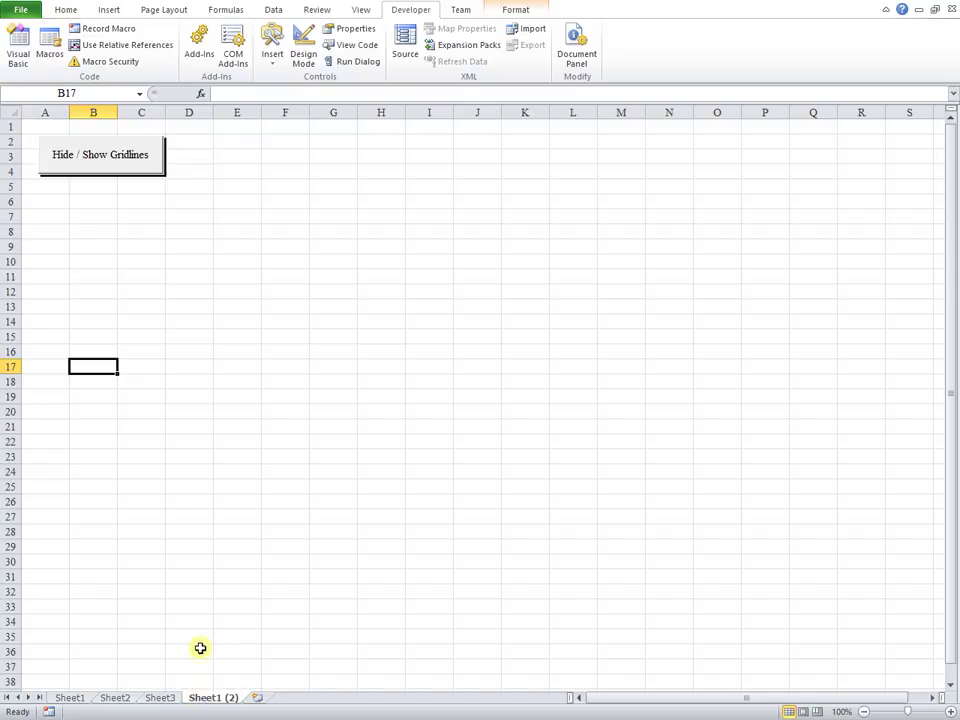
click(62, 697)
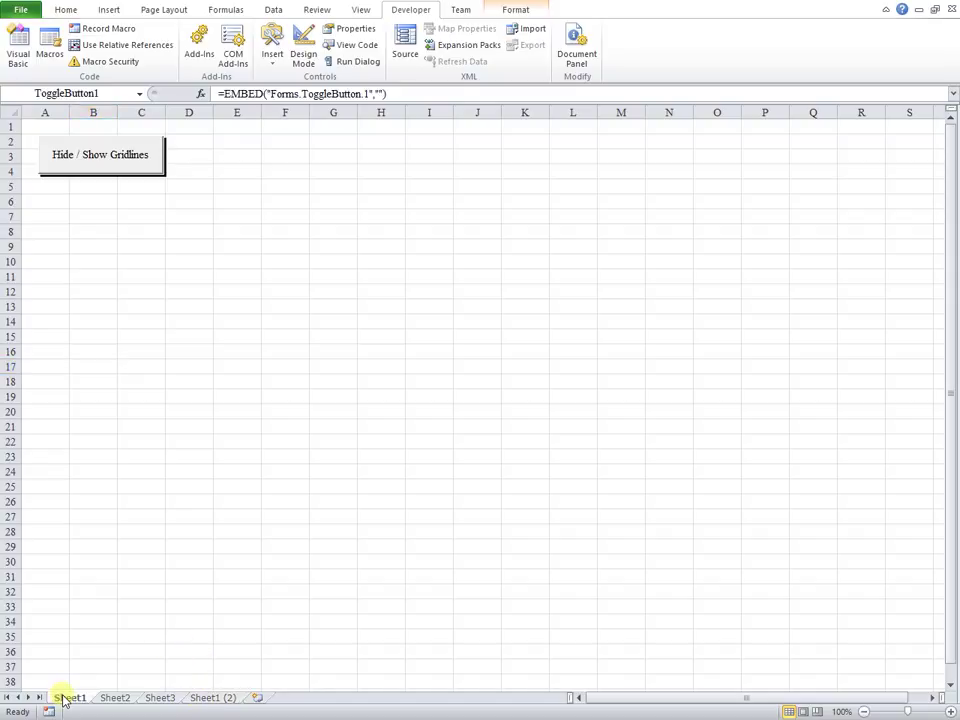
Confirm Sheet1 (2)'s Sheet4 module has the toggle-button Click code calling Module1's HideGridlines/ShowGridlines macros, then return to that sheet.
click(217, 699)
right_click(217, 700)
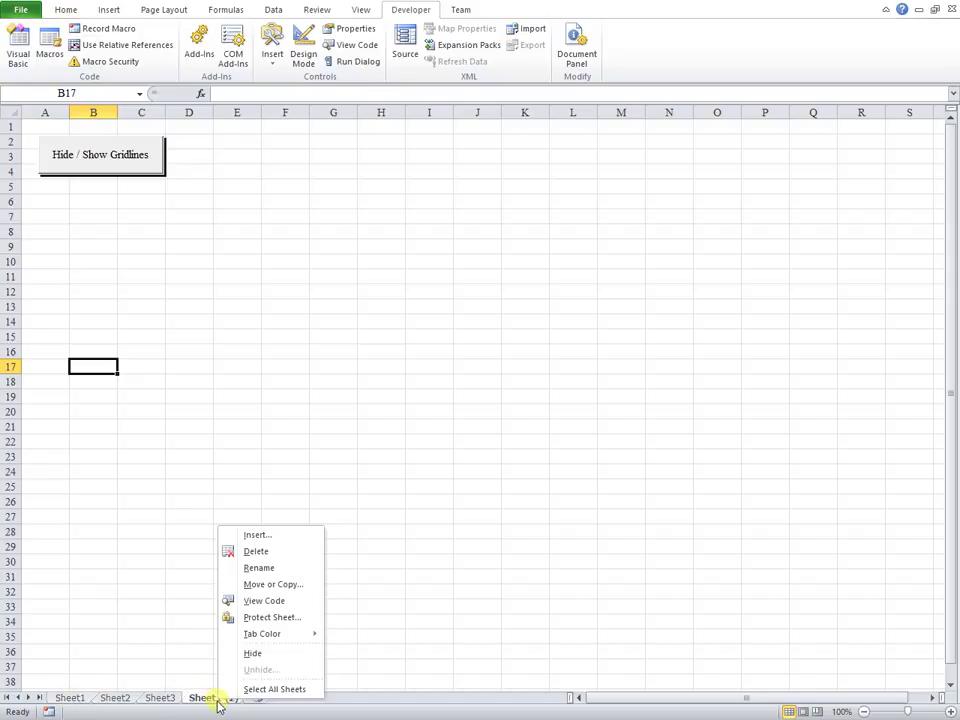
click(276, 605)
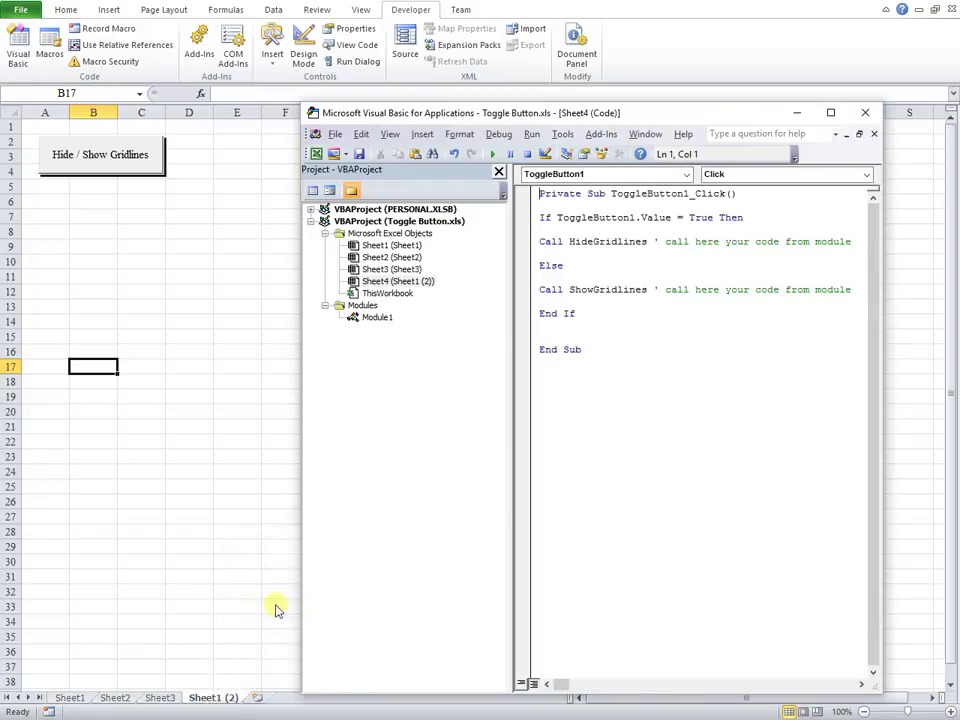
click(394, 281)
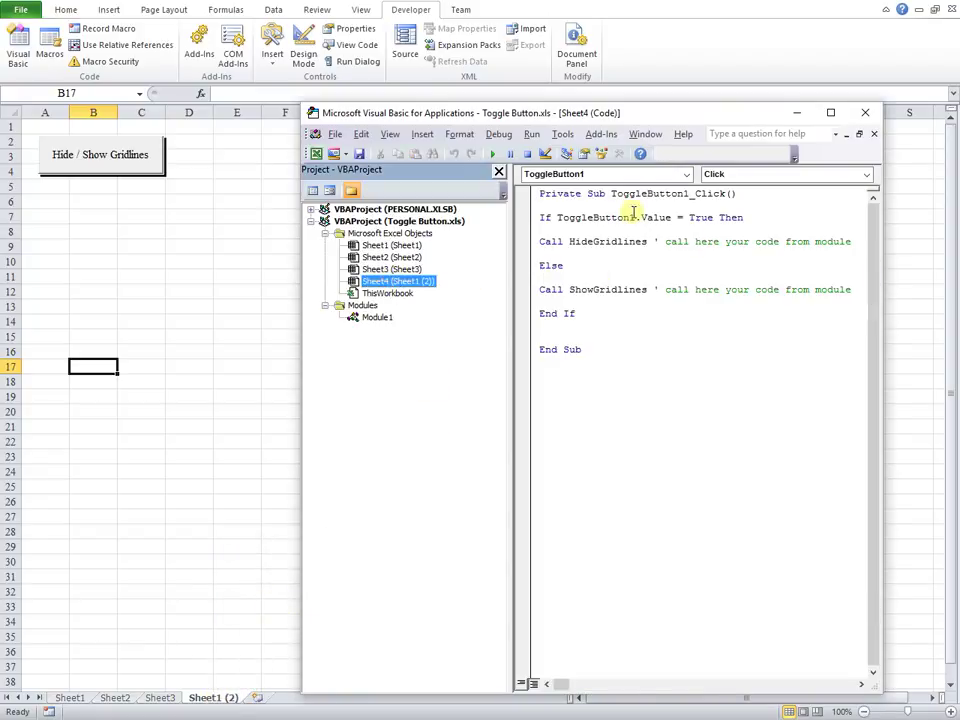
double_click(378, 317)
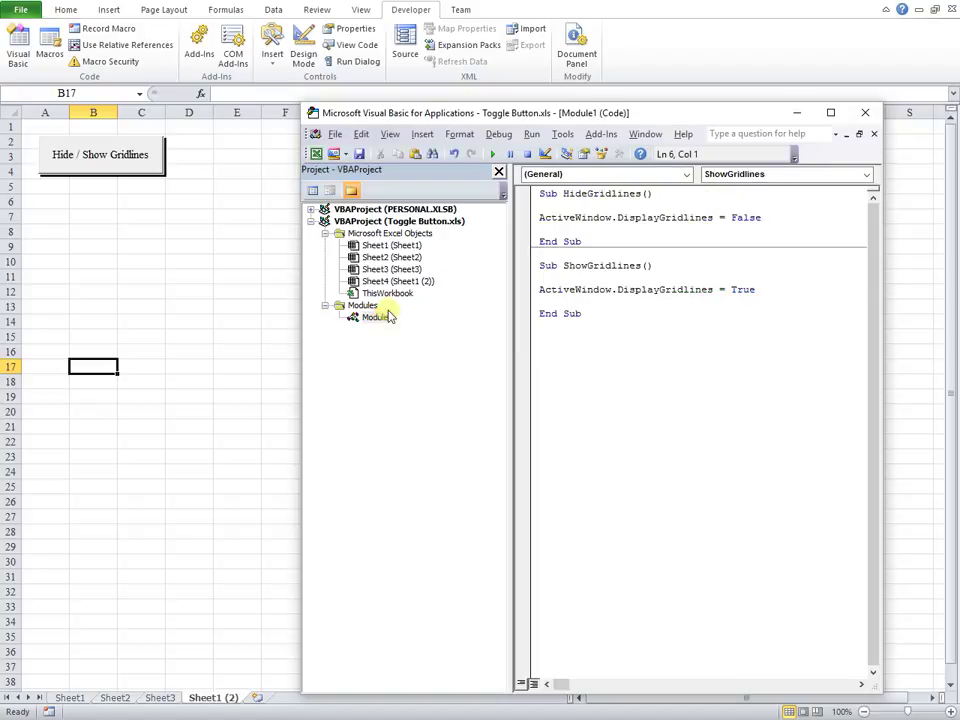
double_click(392, 282)
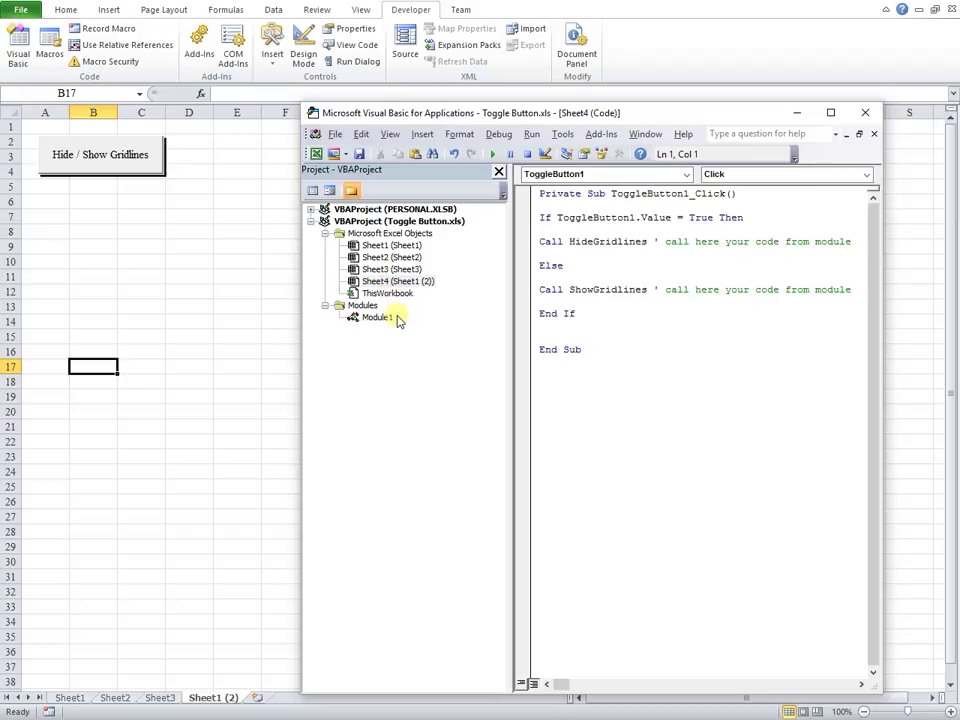
click(384, 318)
click(145, 289)
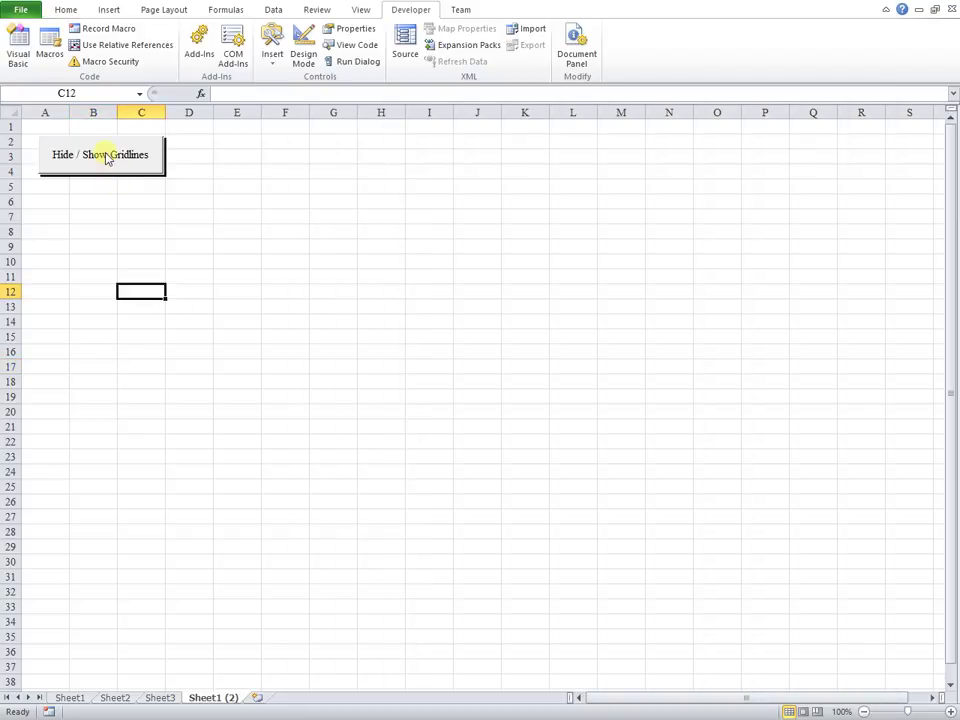